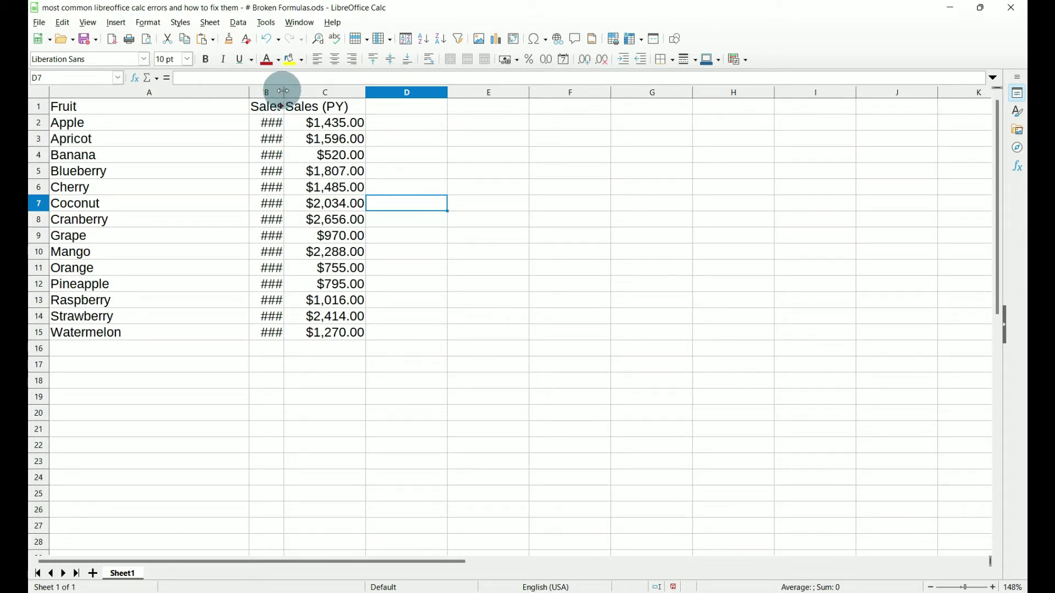
Autofit column B so Sales (CY) amounts like $1,742.00 display instead of ###
double_click(283, 91)
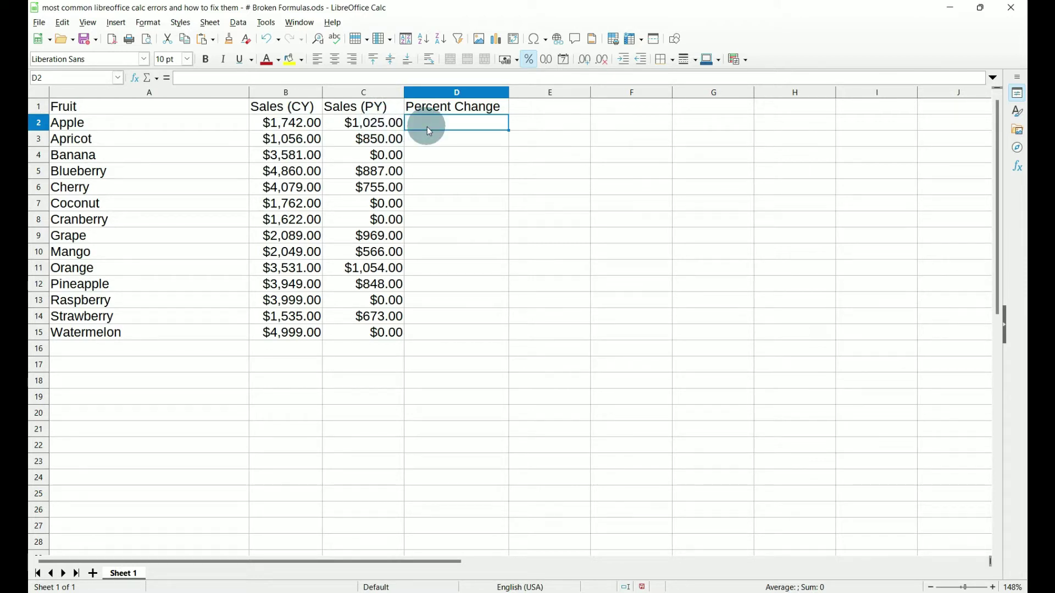
Enter the percent change formula =B2/C2-1 in D2 for Apple
type("=")
left_click(316, 128)
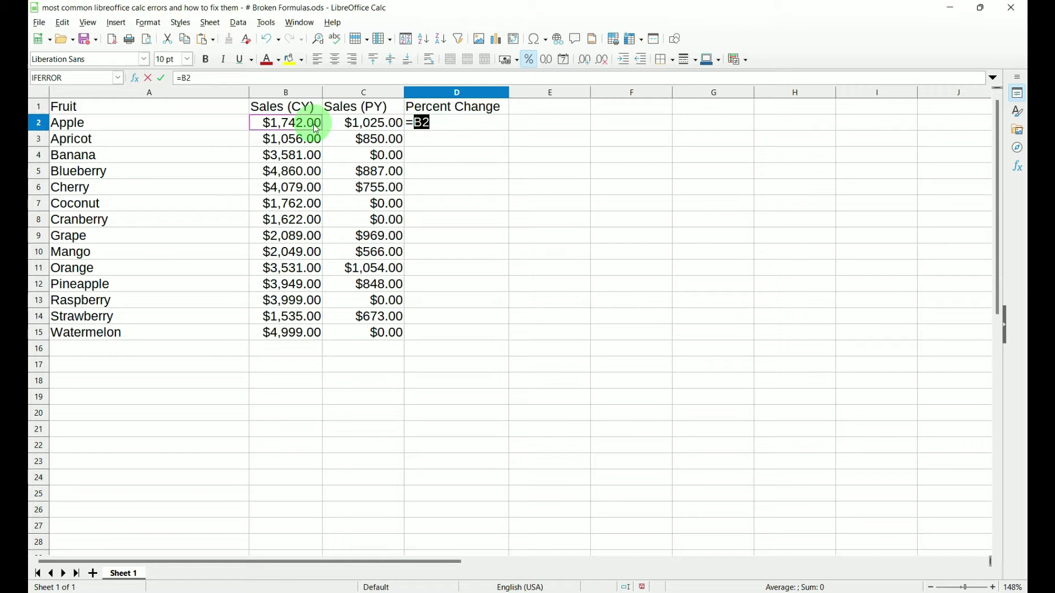
type("/")
left_click(361, 132)
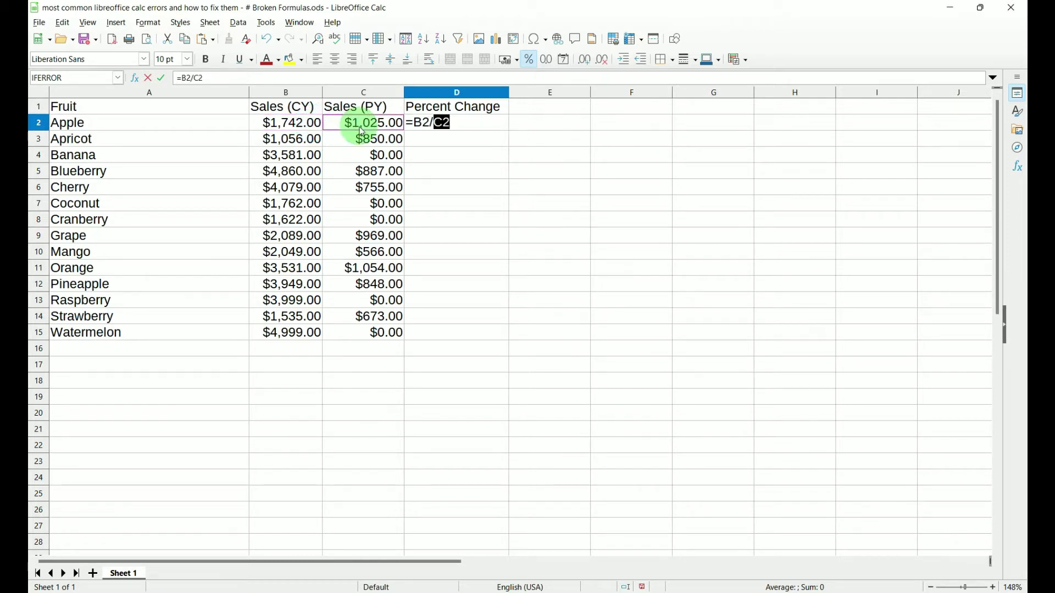
type("-1")
key("Return")
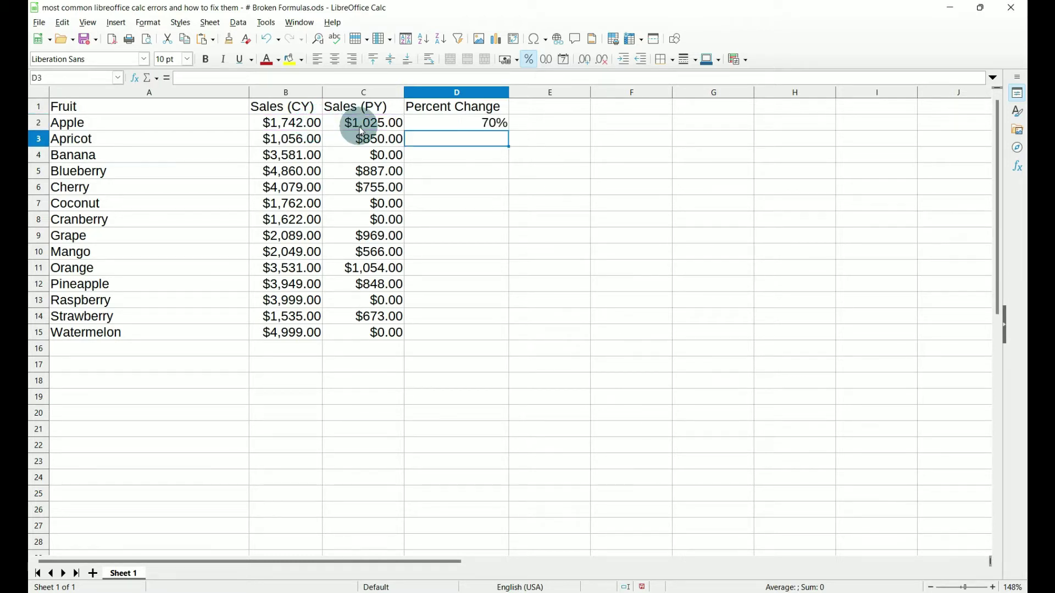
Fill the formula down to D15 and inspect the #DIV/0! rows with $0.00 prior-year sales
left_click(492, 122)
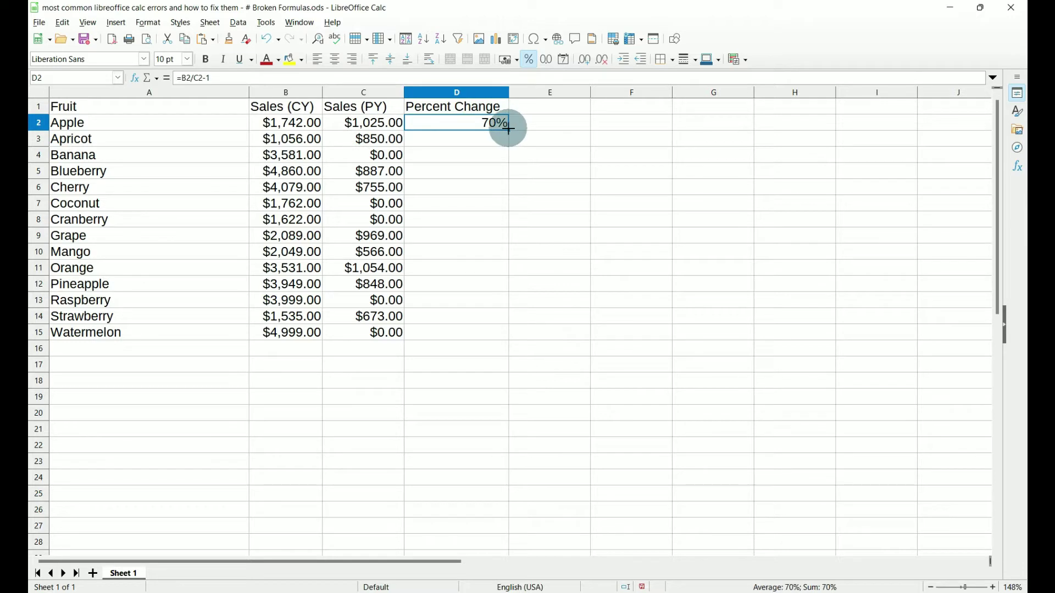
left_click_drag(508, 128, 502, 336)
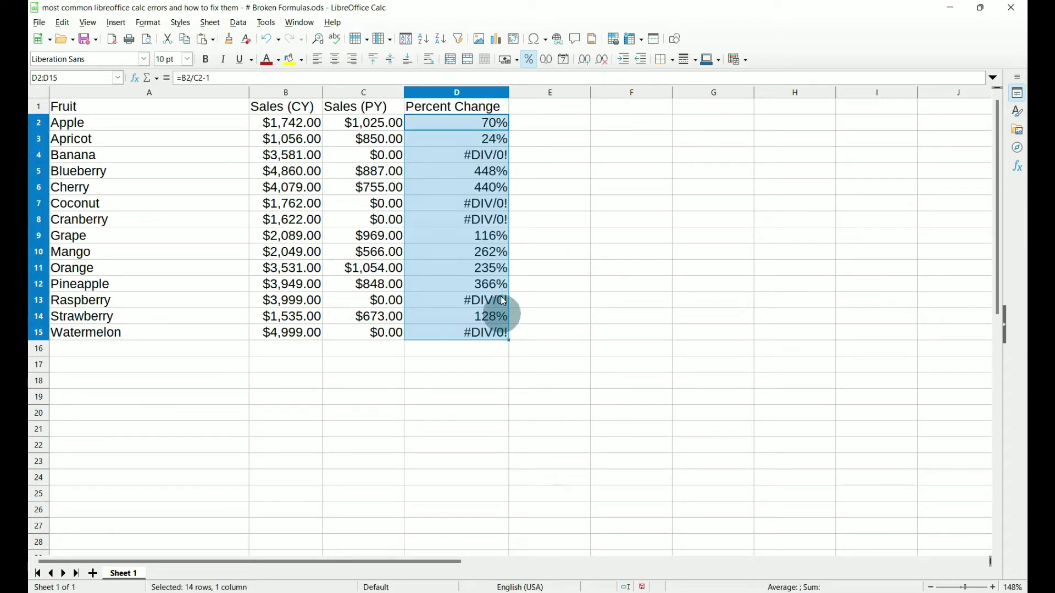
left_click(501, 155)
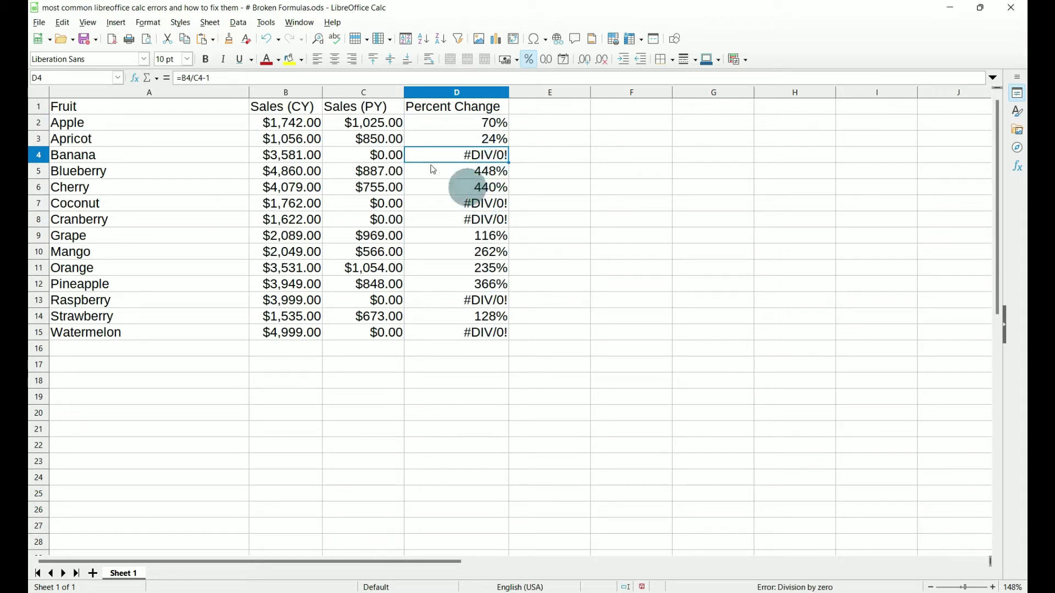
left_click(380, 156)
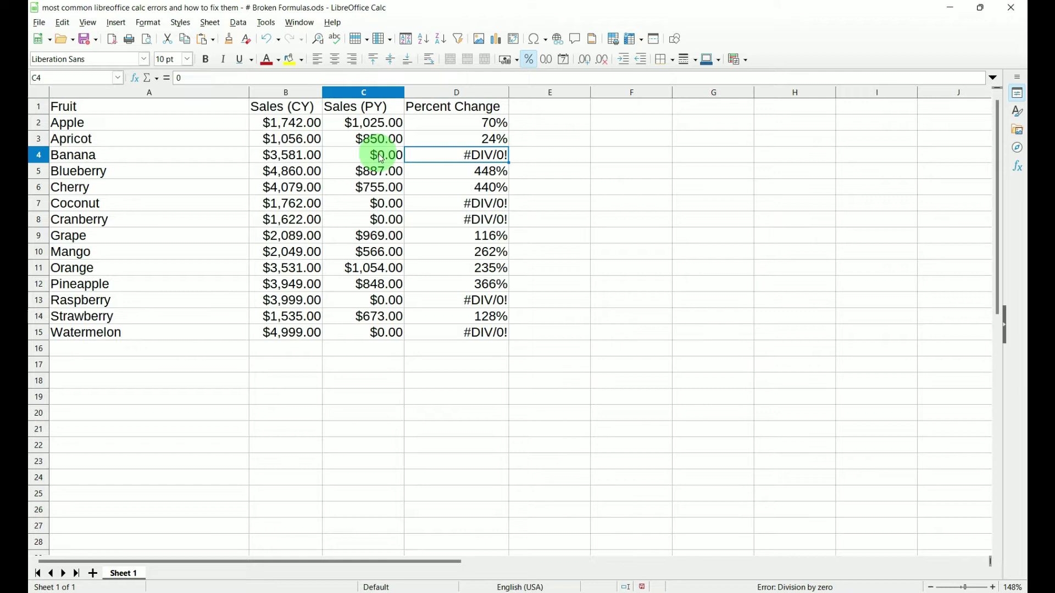
left_click(384, 204)
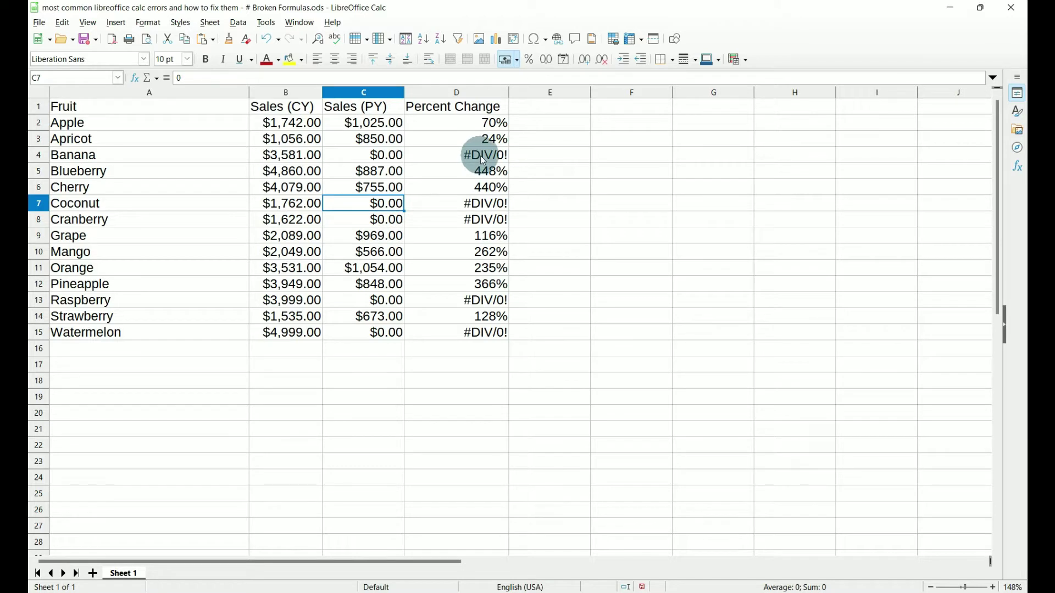
left_click(485, 126)
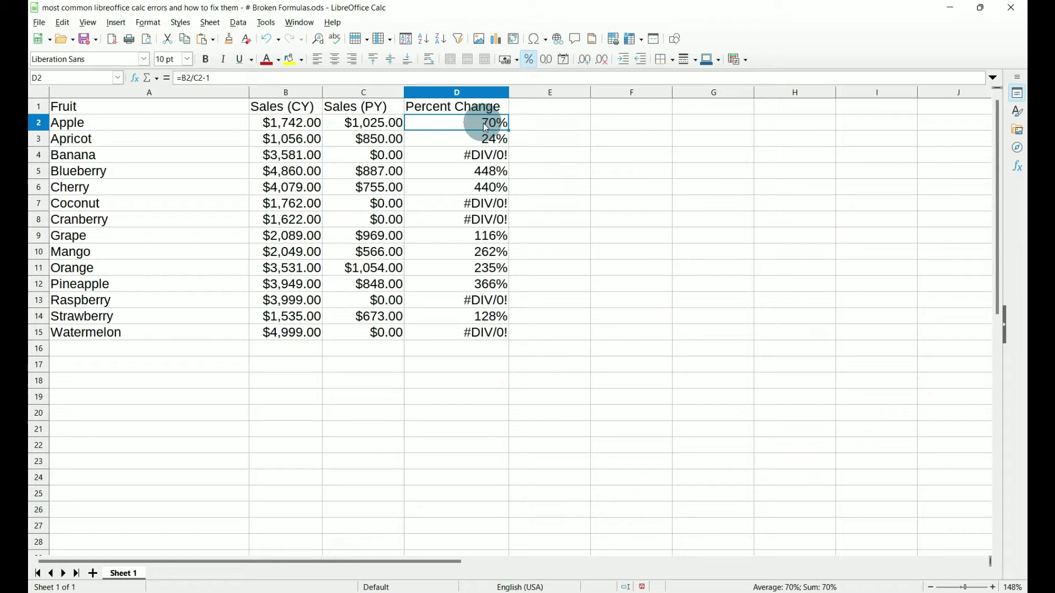
Change D2 to =IFERROR(B2/C2-1,"") in the formula bar
left_click(181, 77)
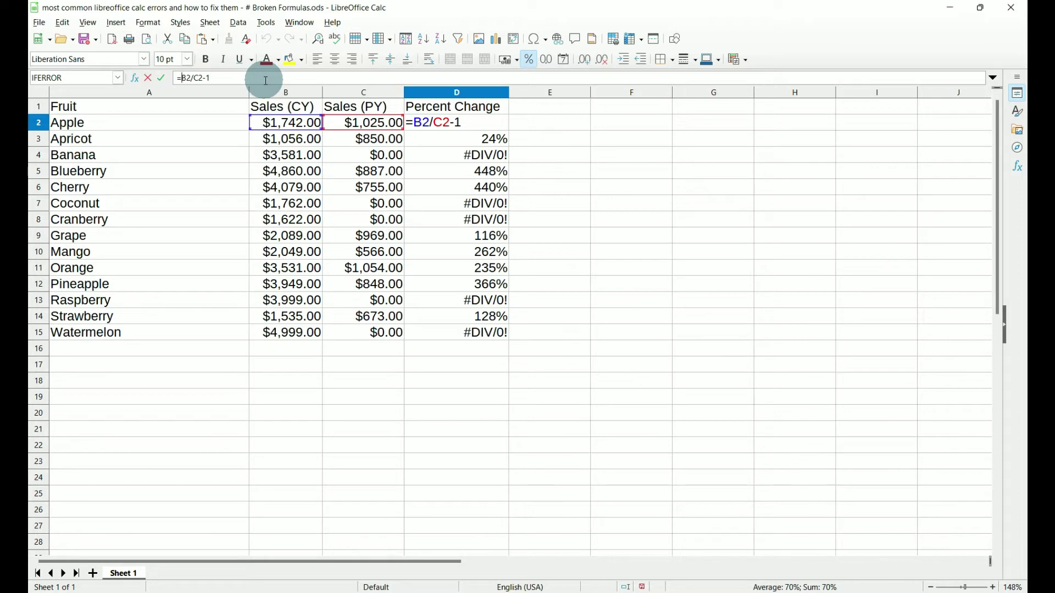
type("iferror")
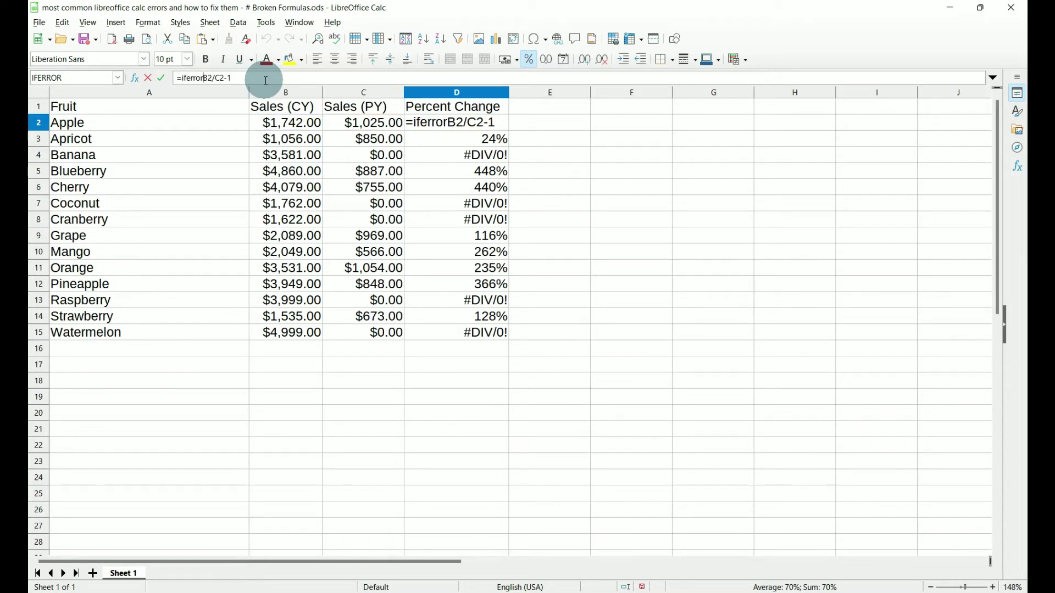
type("(")
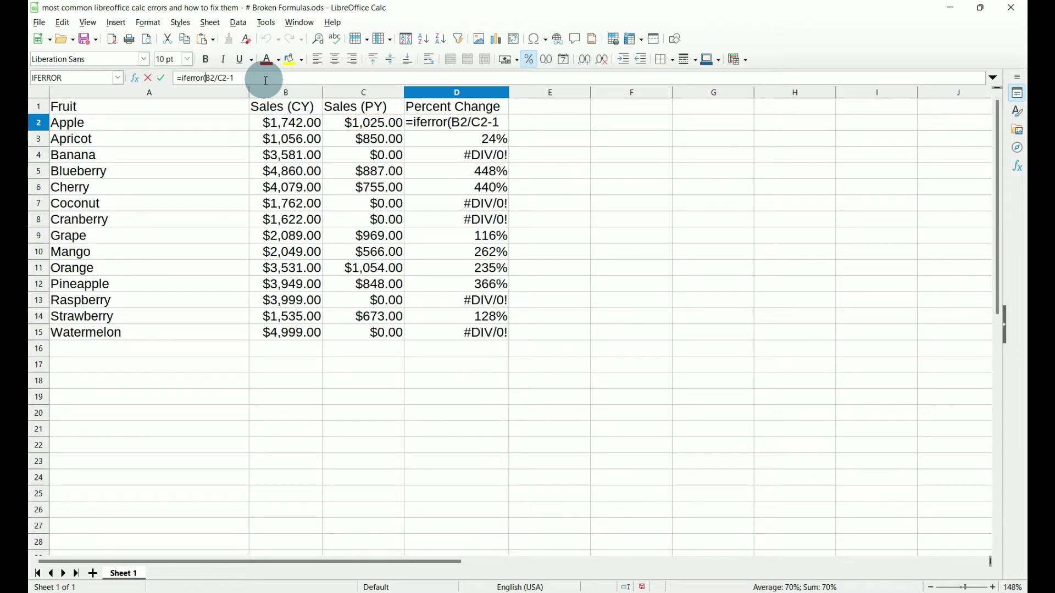
left_click(243, 78)
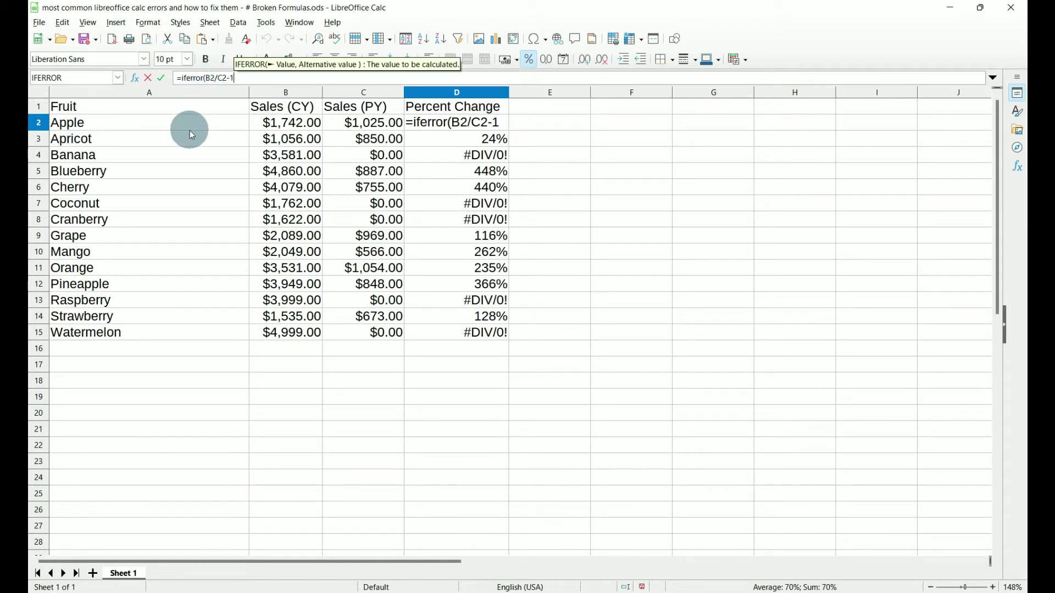
type(",")
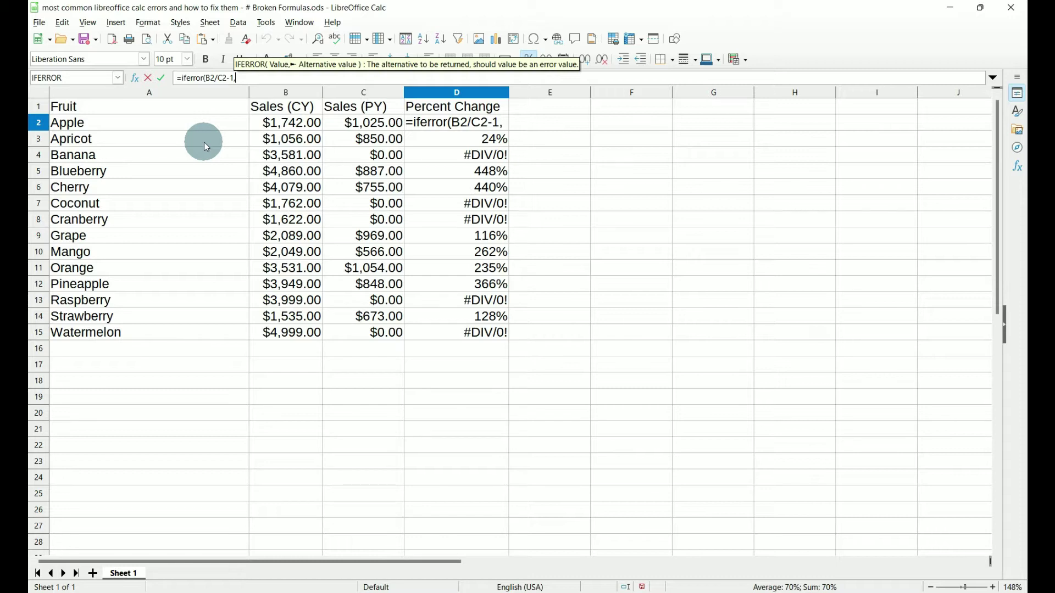
type("\"\"")
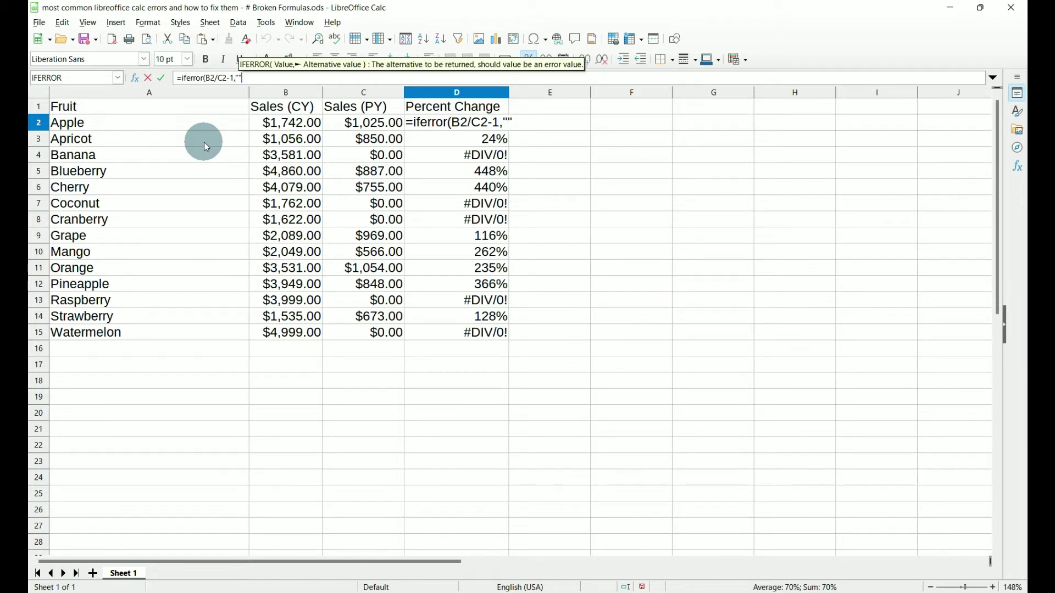
type(")")
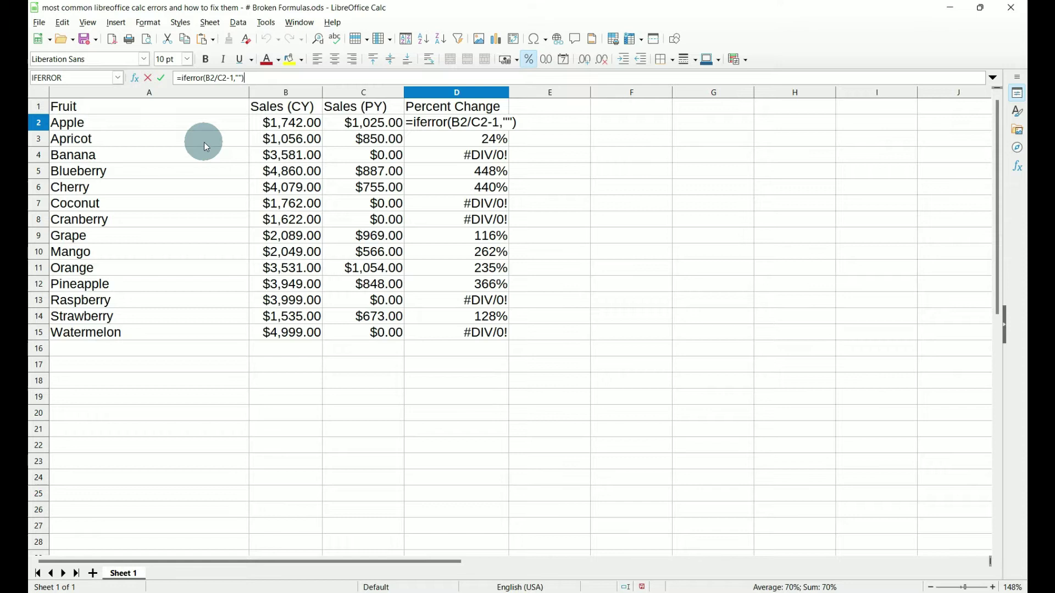
key("Return")
Fill the IFERROR formula down to D15; Banana, Coconut and Cranberry now show blanks
left_click(508, 126)
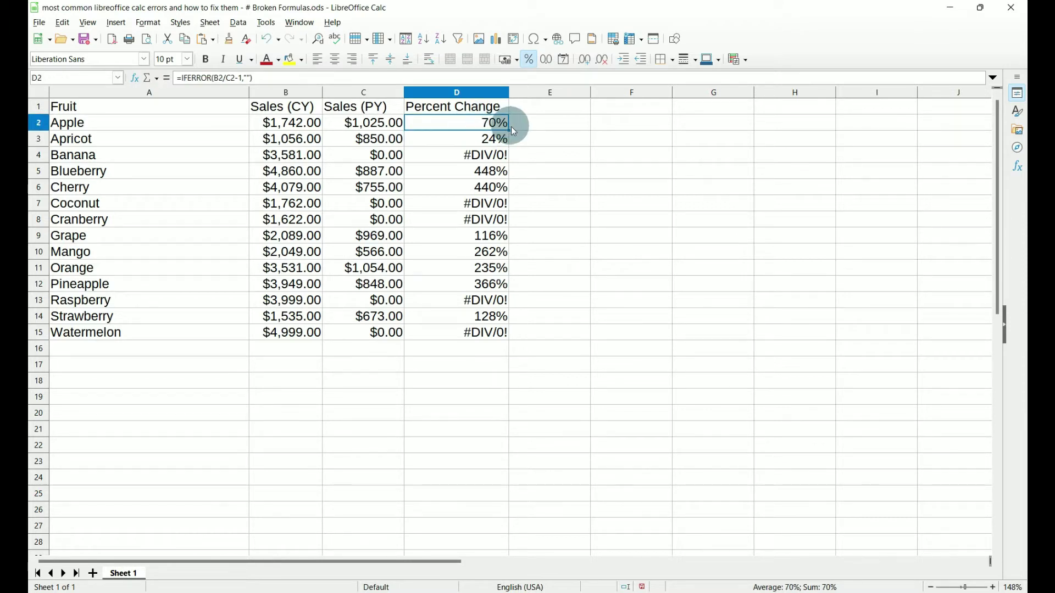
left_click_drag(511, 129, 493, 336)
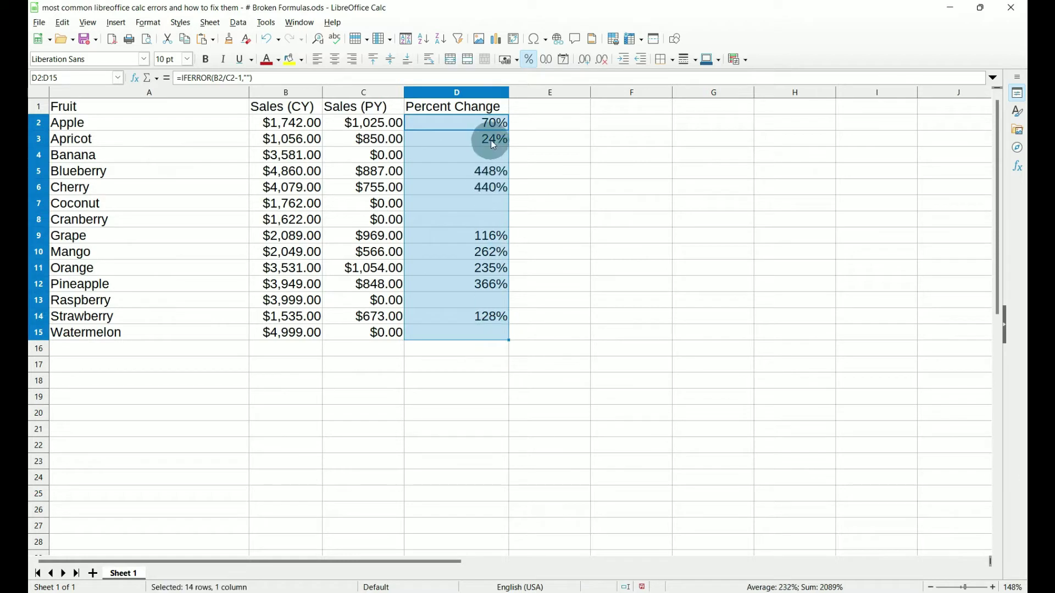
left_click(486, 156)
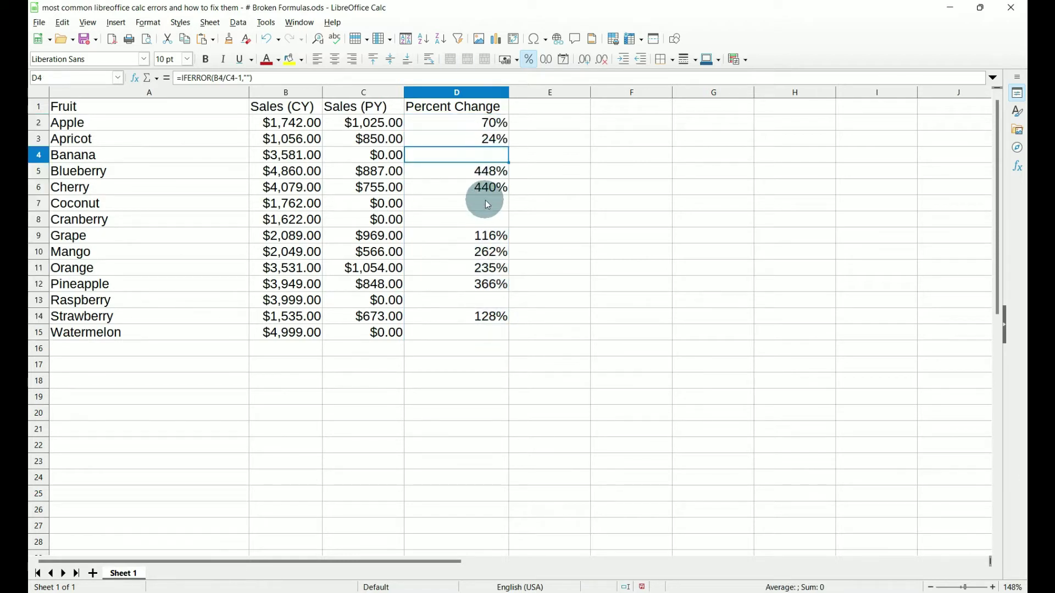
left_click(486, 202)
left_click(484, 221)
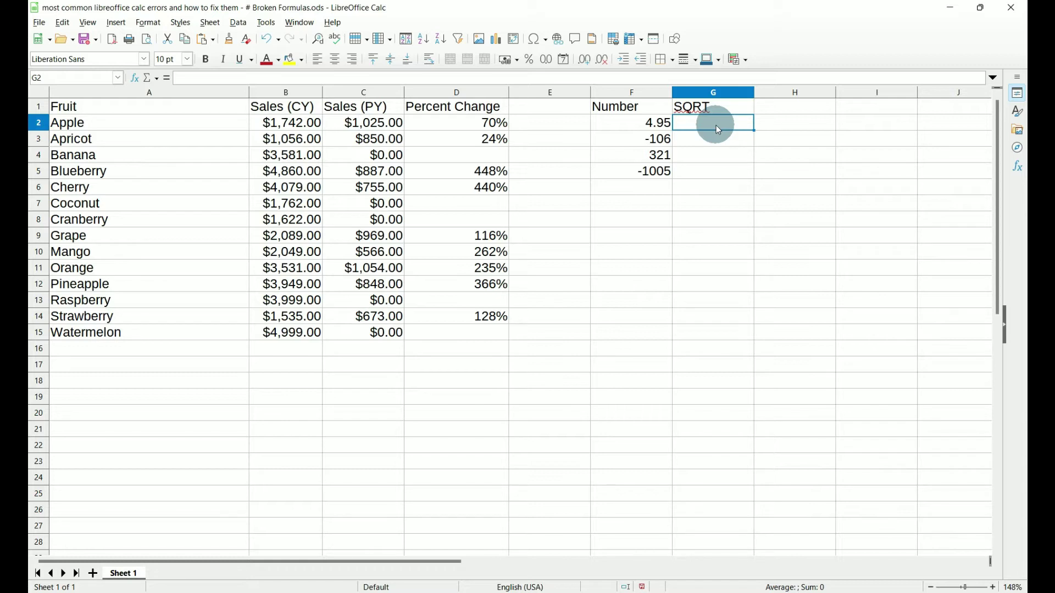
Enter =SQRT(F2) in G2 to take the square root of 4.95
type("=SQR")
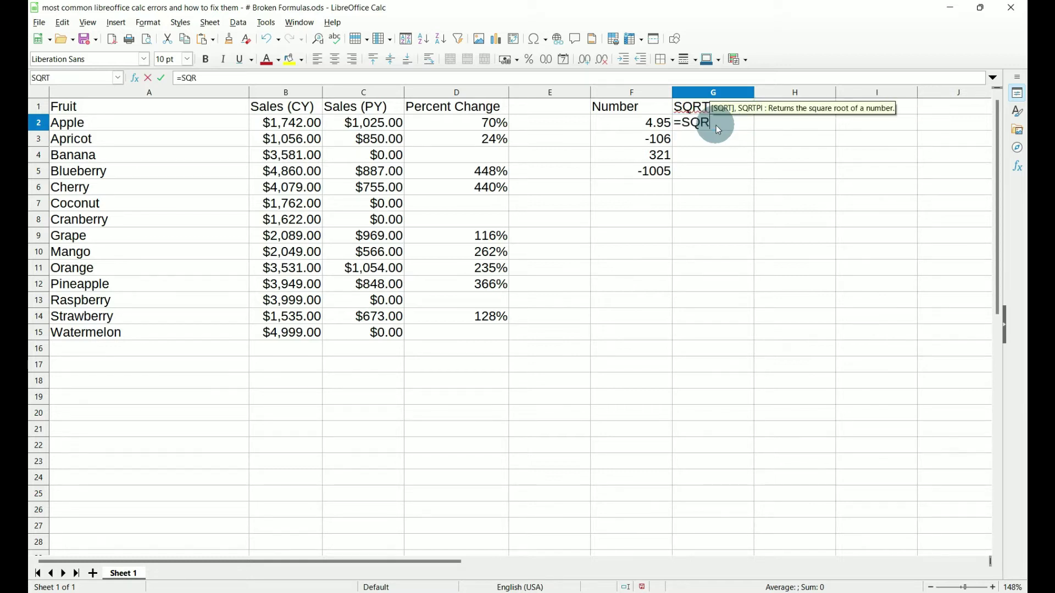
type("T(")
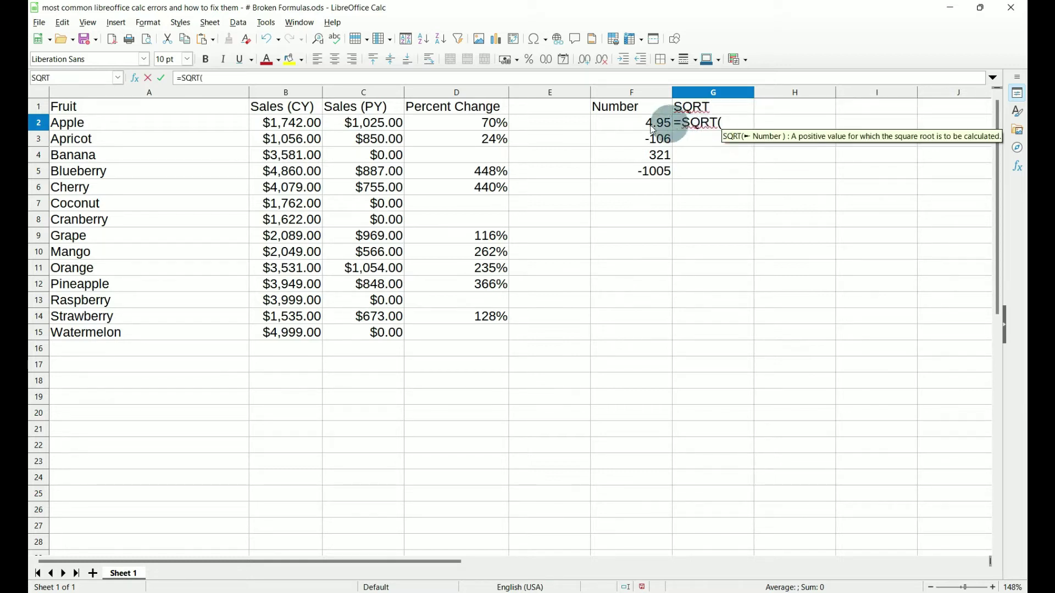
left_click(633, 124)
type(")")
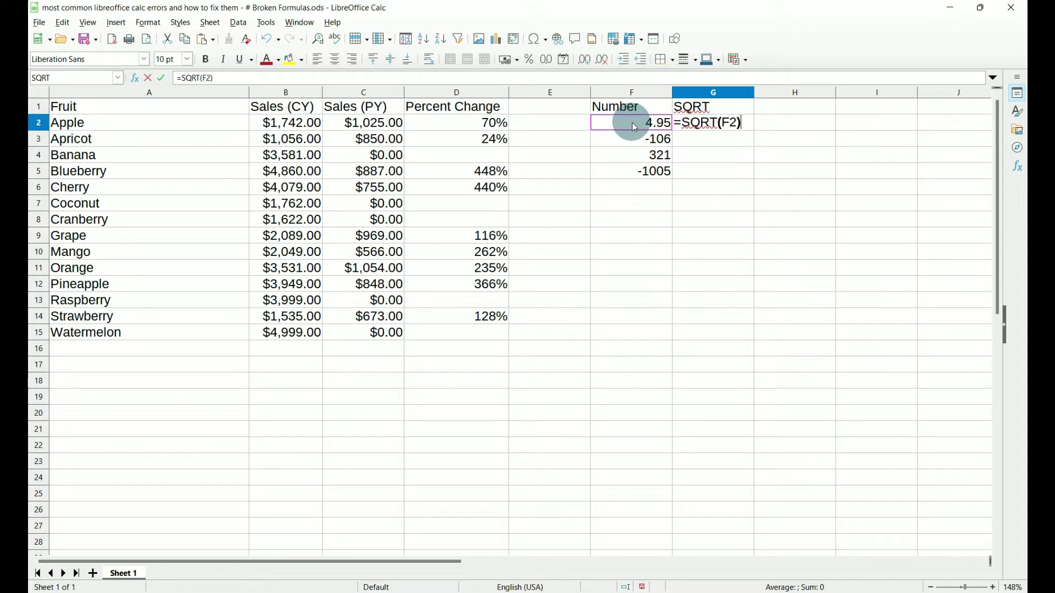
key("Return")
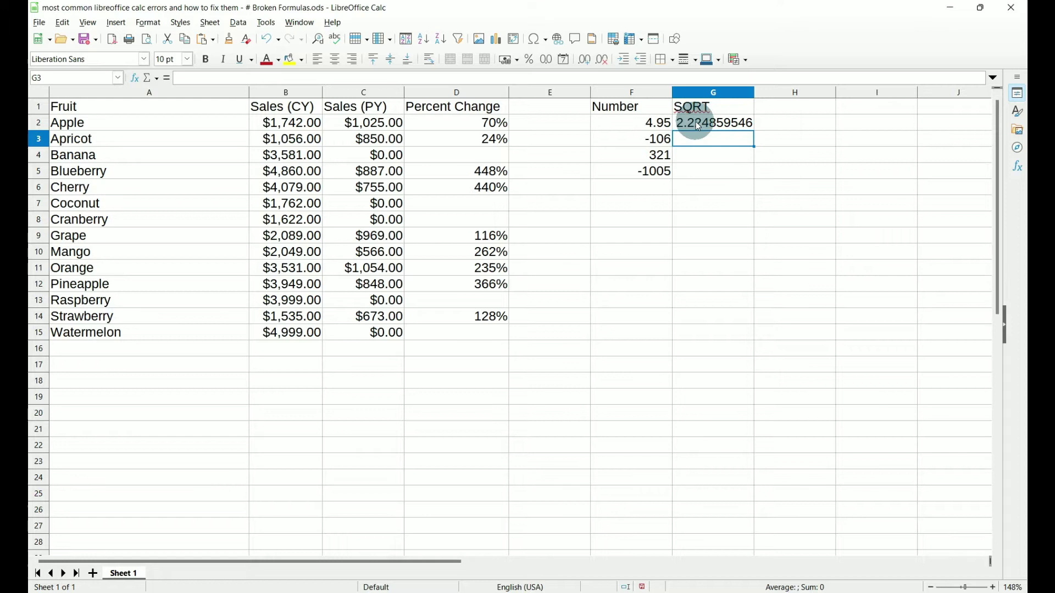
Fill the SQRT formula down to G5, showing Err:502 for -106 and -1005
left_click(725, 124)
left_click_drag(750, 128, 749, 176)
left_click(737, 140)
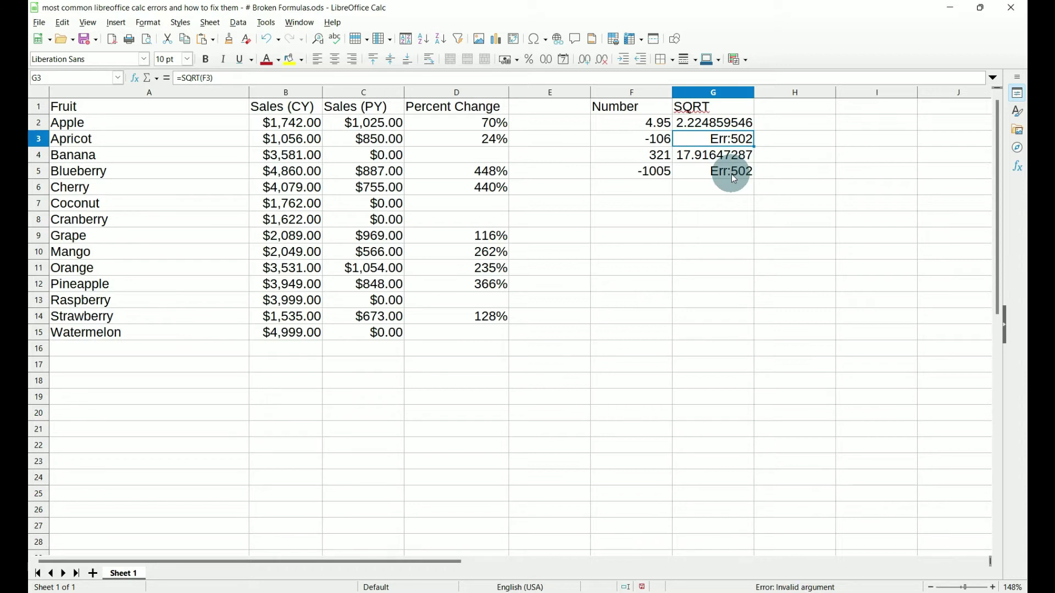
left_click(660, 144)
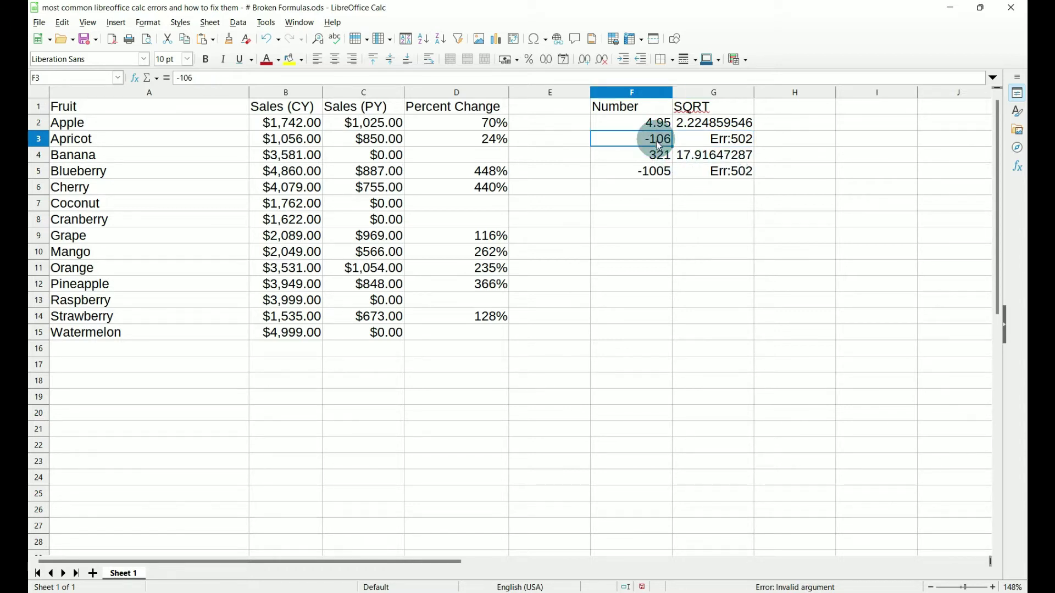
left_click(656, 171)
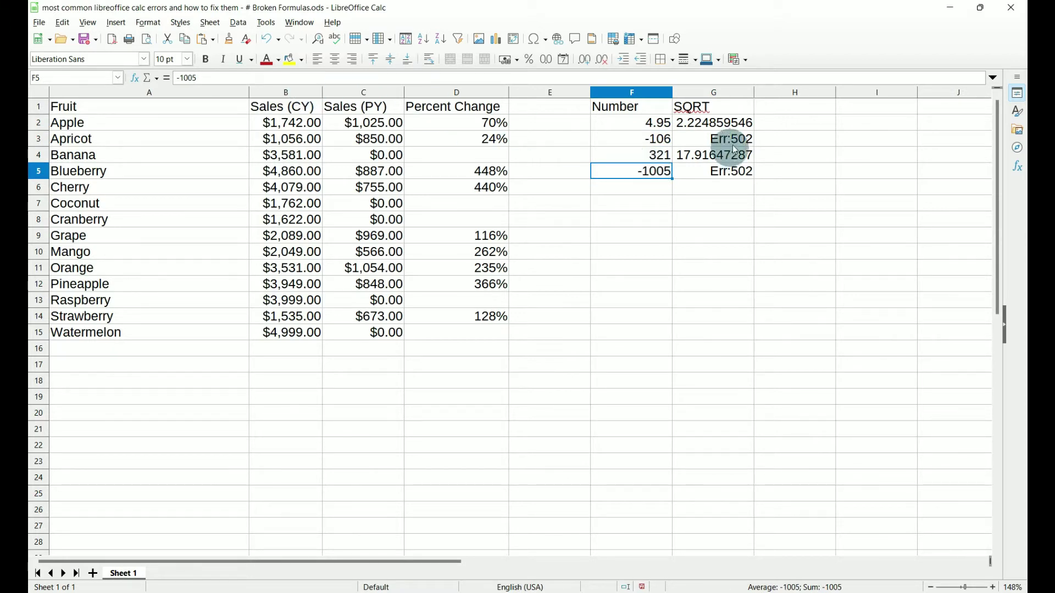
Change the G2 formula to =IMSQRT(F2)
left_click(715, 120)
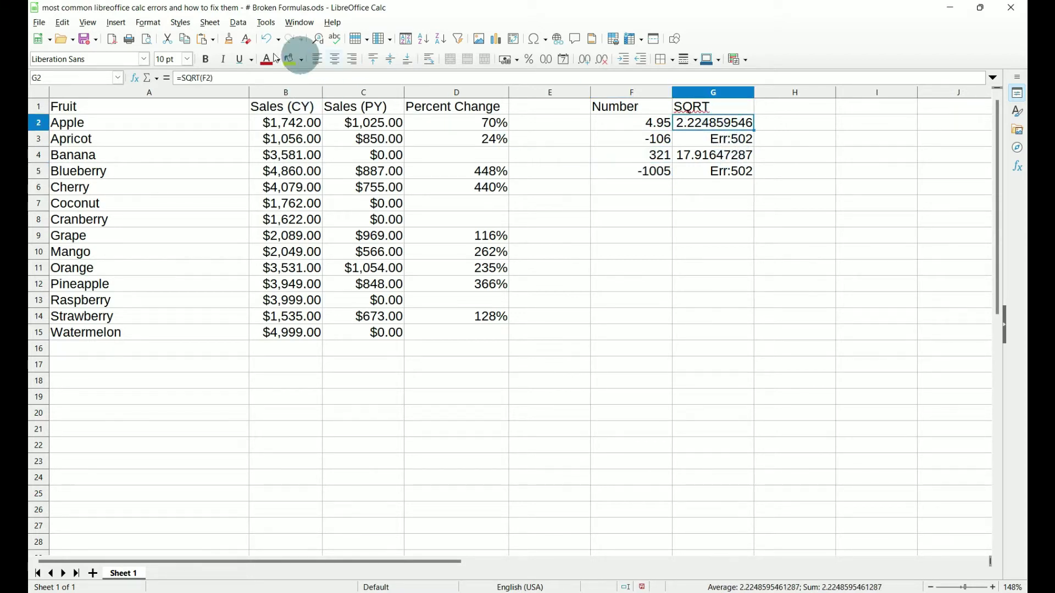
left_click(182, 78)
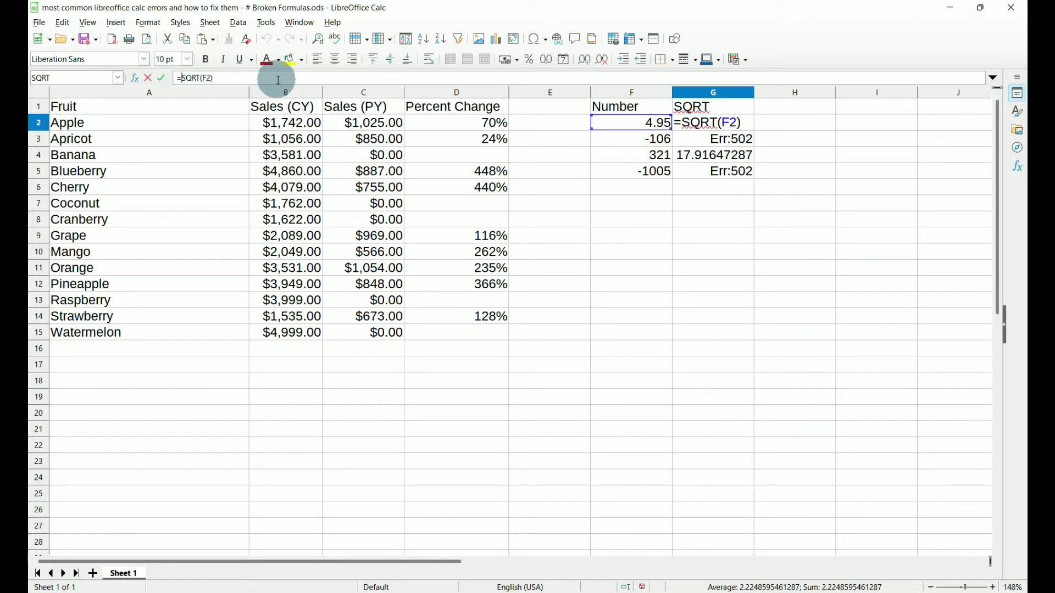
type("IM")
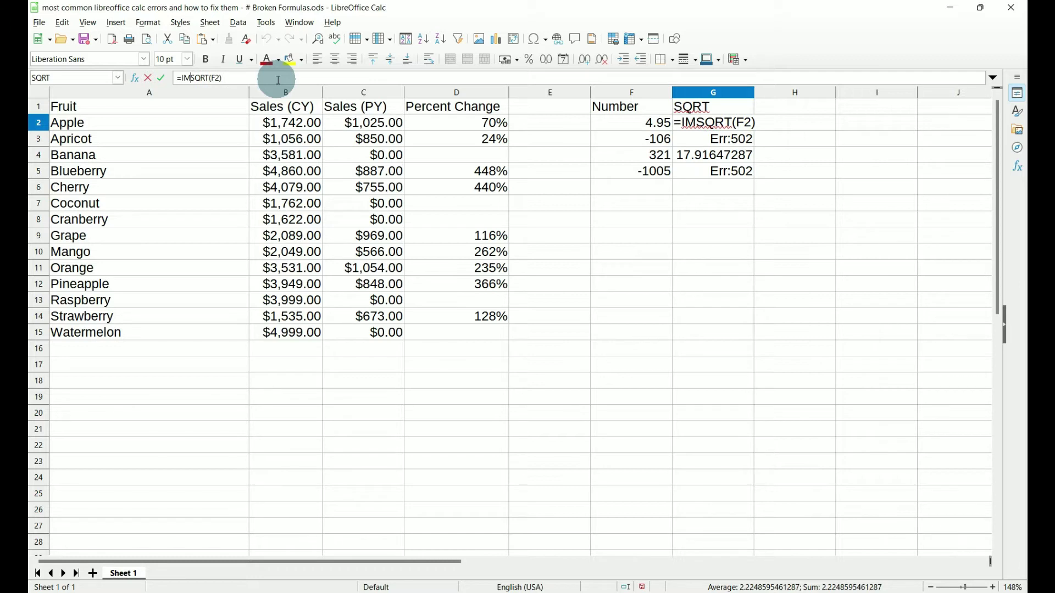
key("Return")
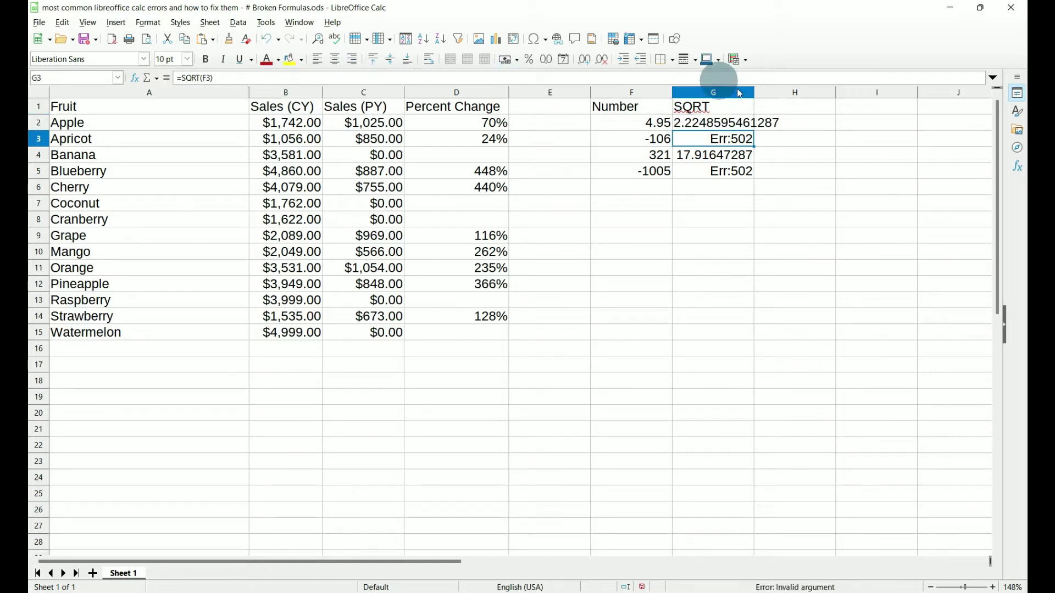
Autofit column G and fill the IMSQRT formula down to G5
double_click(754, 92)
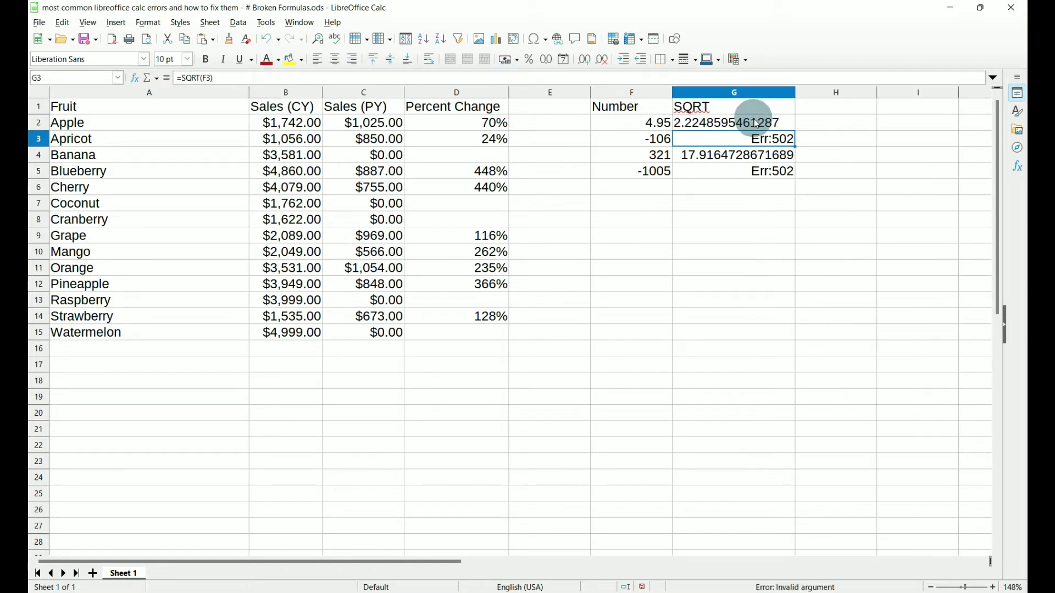
left_click(791, 125)
left_click_drag(795, 130, 799, 177)
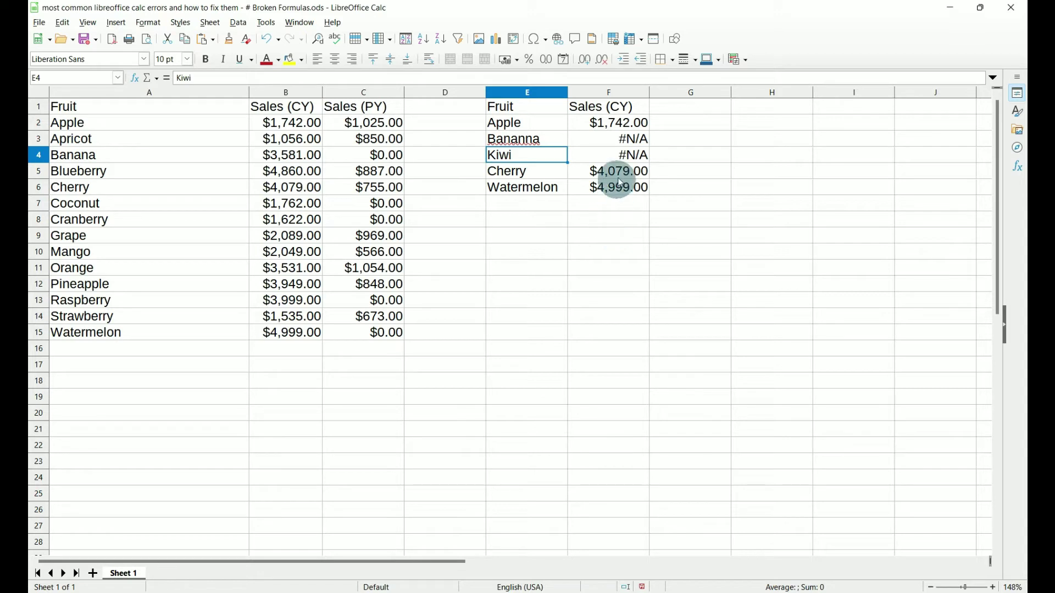
Correct 'Bananna' to 'Banana' in E3 so its lookup returns $3,581.00
left_click(618, 126)
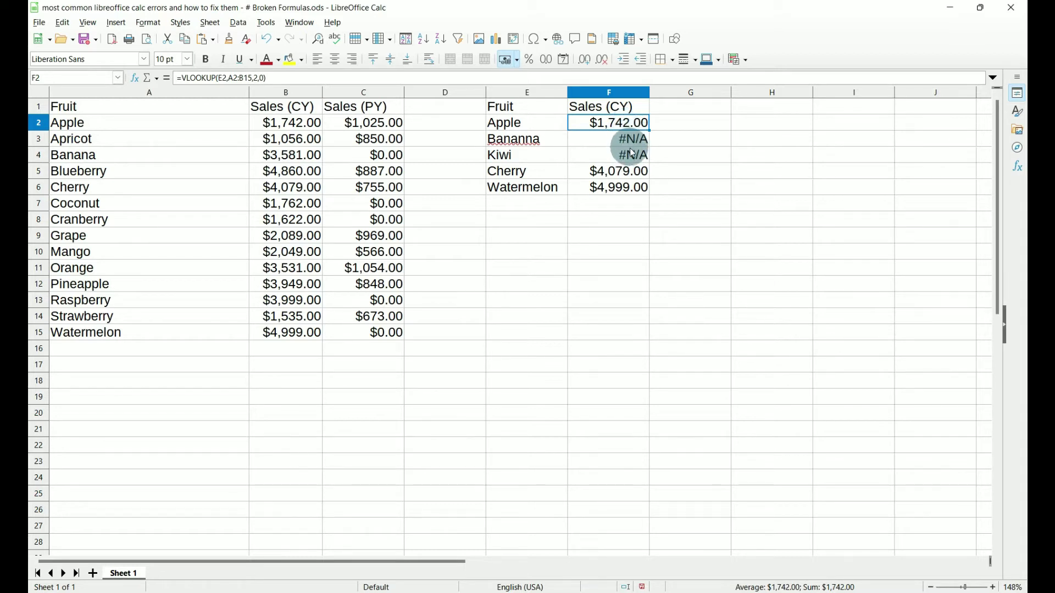
left_click(526, 140)
double_click(526, 140)
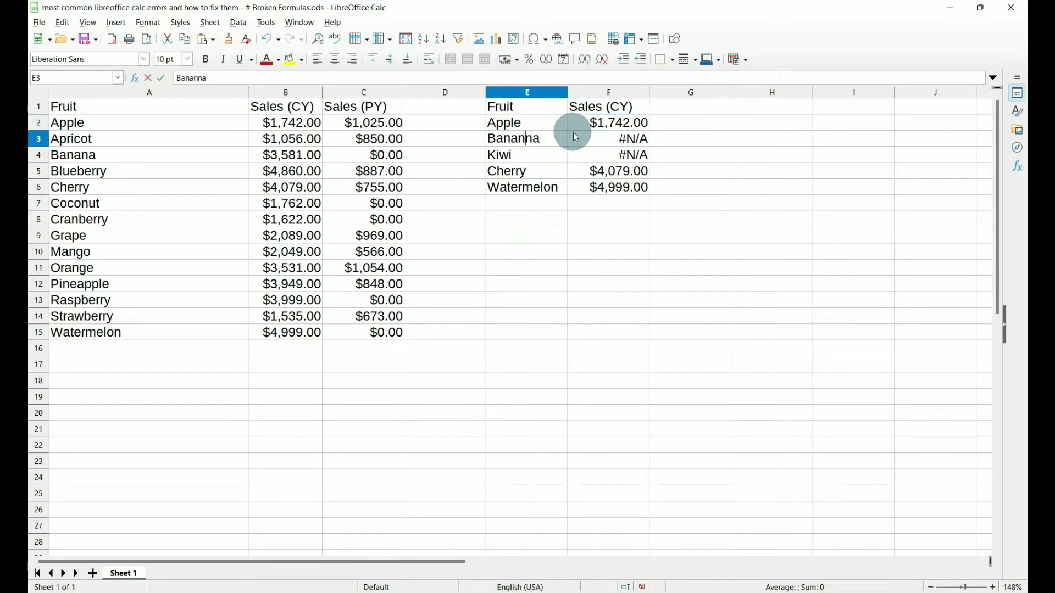
key("BackSpace")
key("Return")
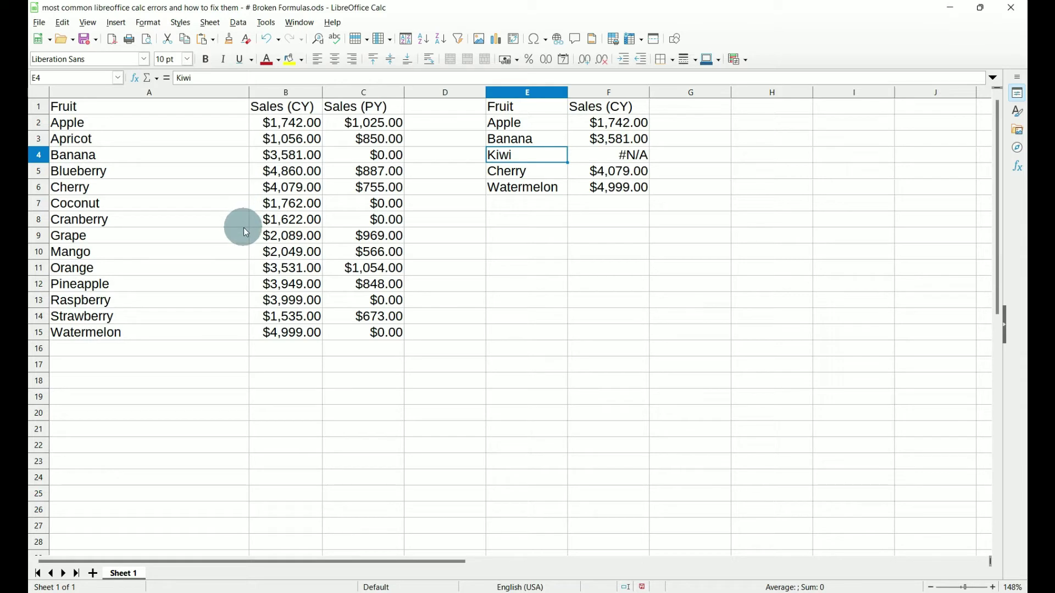
Open the F2 lookup formula for editing right after the equals sign
left_click(620, 125)
double_click(619, 126)
left_click(181, 77)
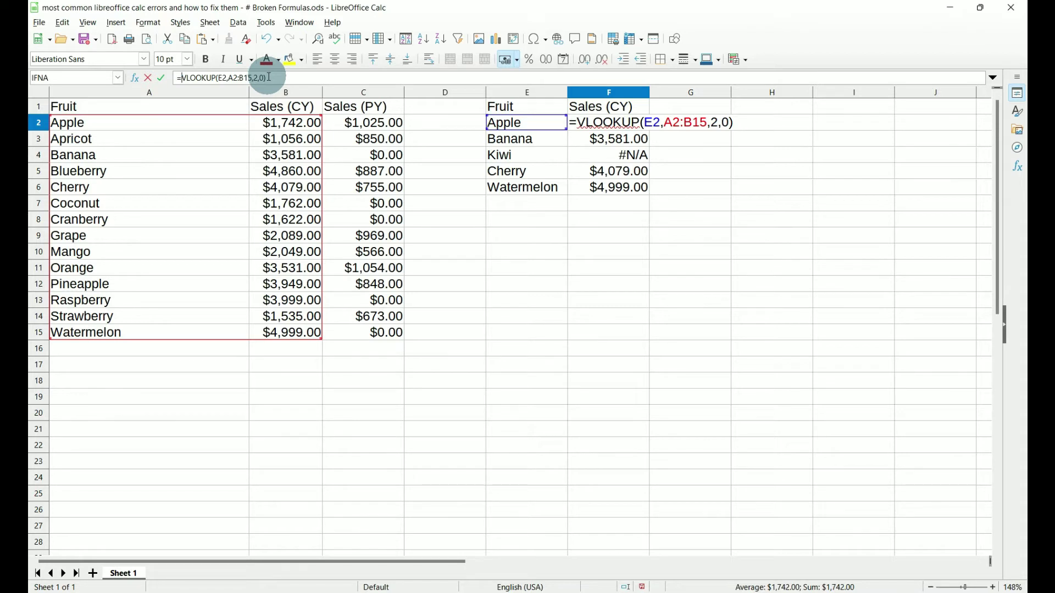
Wrap the F2 lookup in IFNA with the fallback text "FRUIT NOT IN LIST"
type("IFNA")
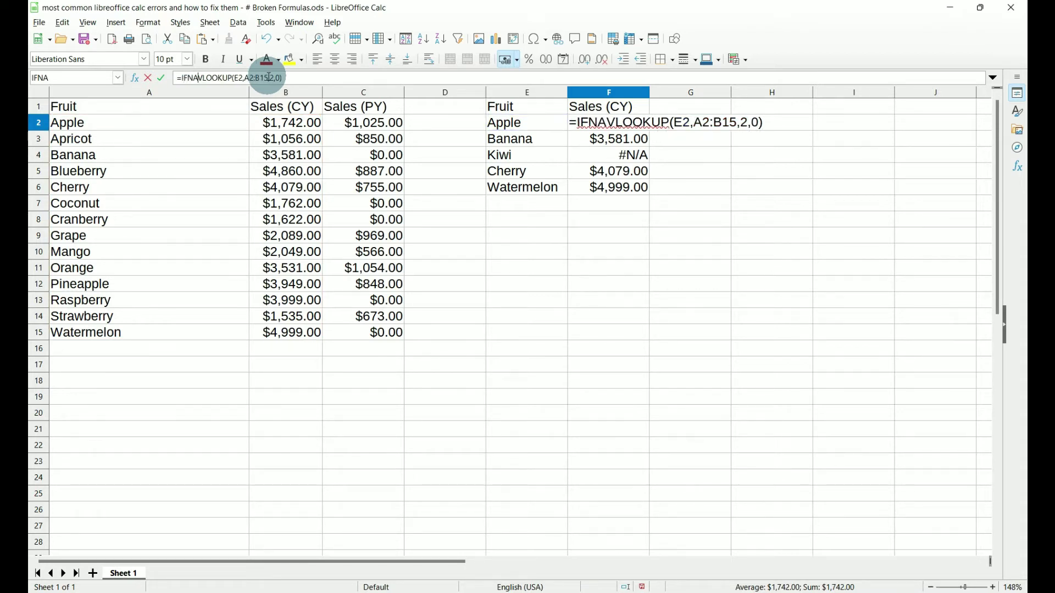
type("(")
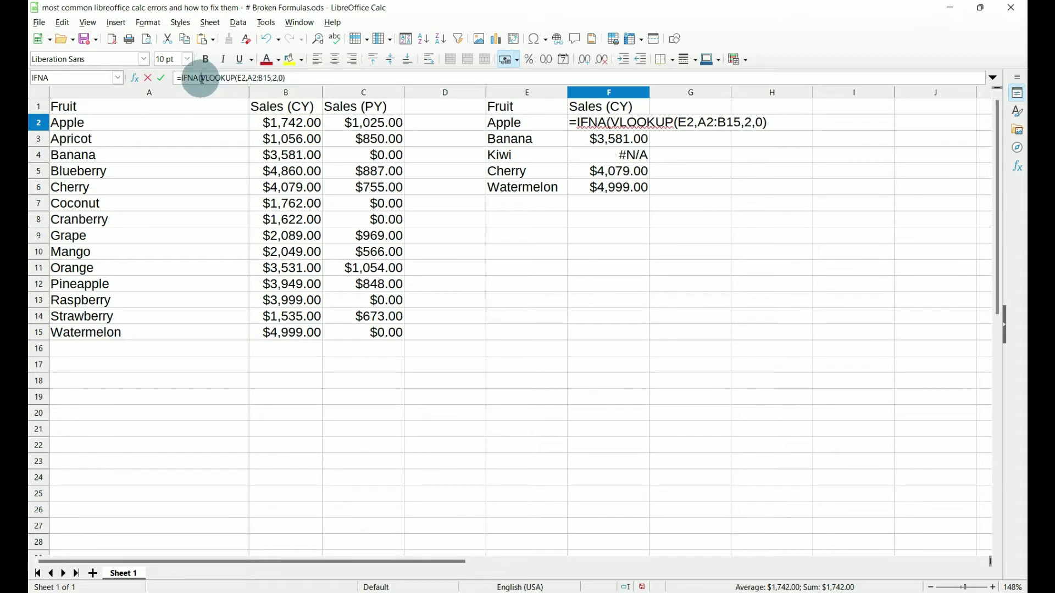
left_click(283, 78)
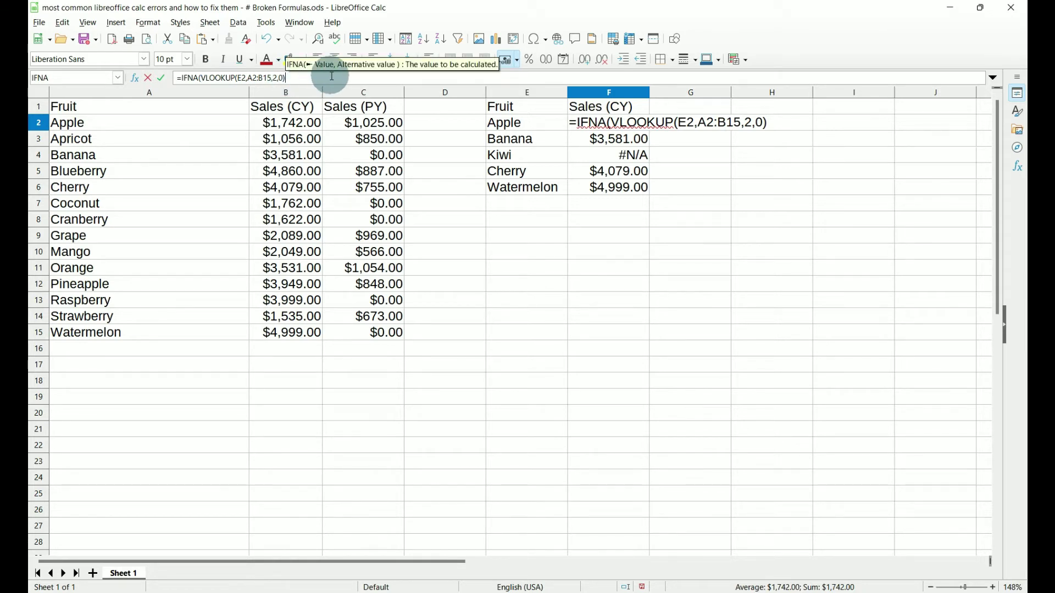
type(",")
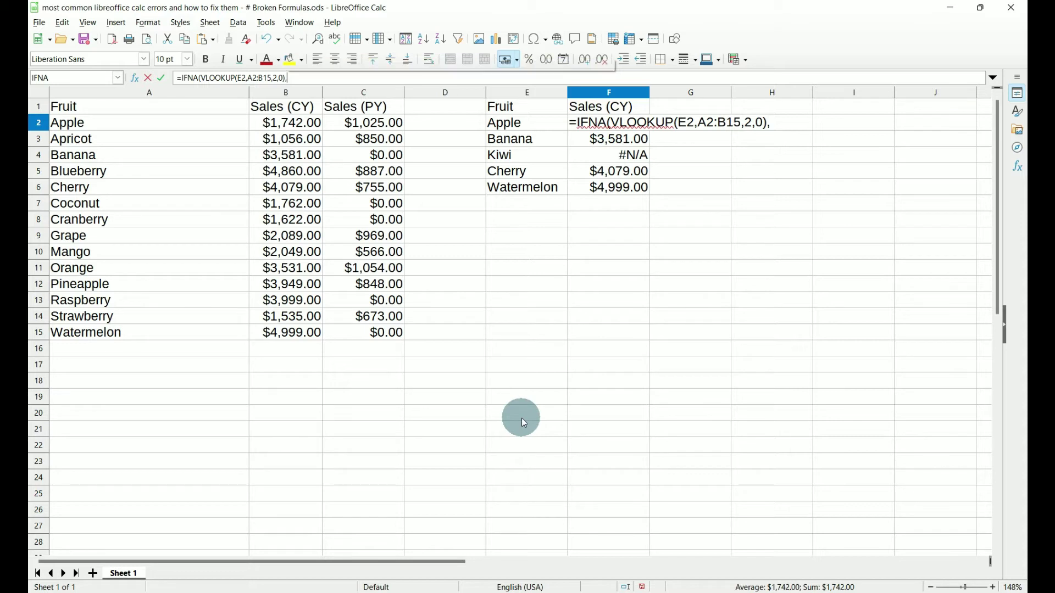
type("\"FRUIT ")
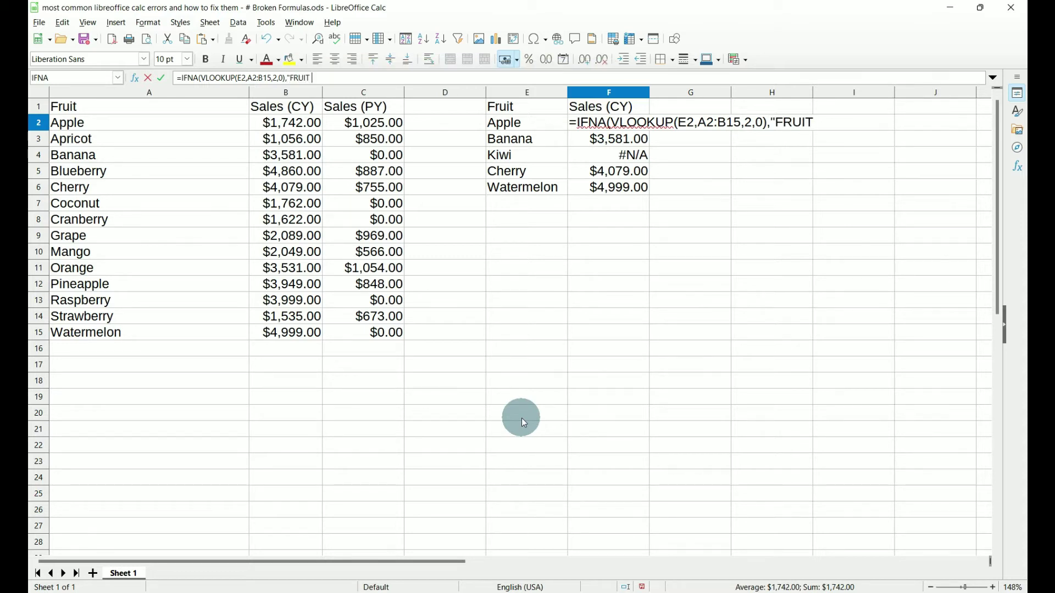
type("NOT IN LIST\"")
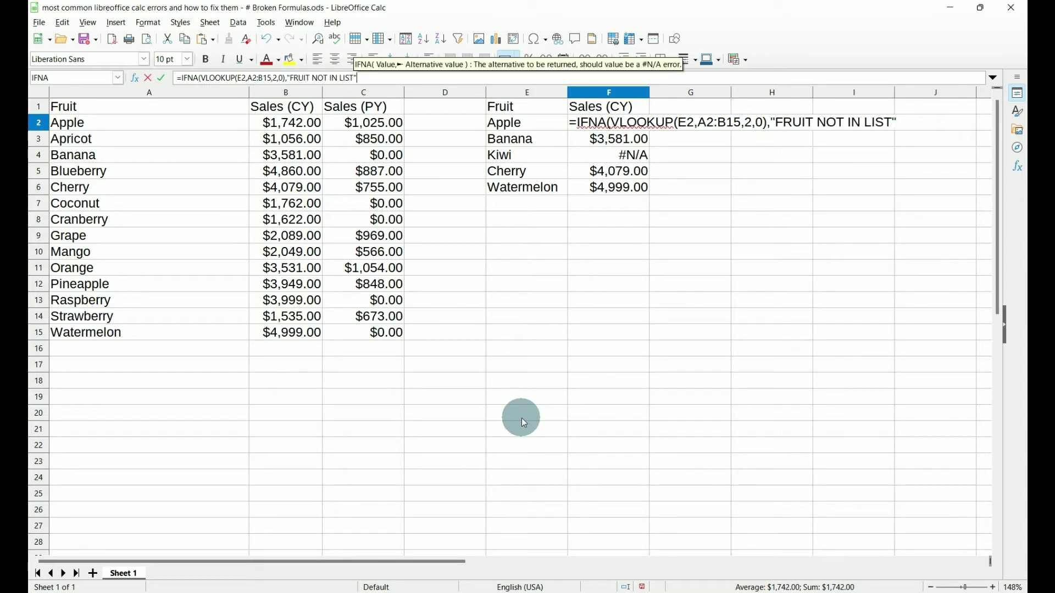
key("Return")
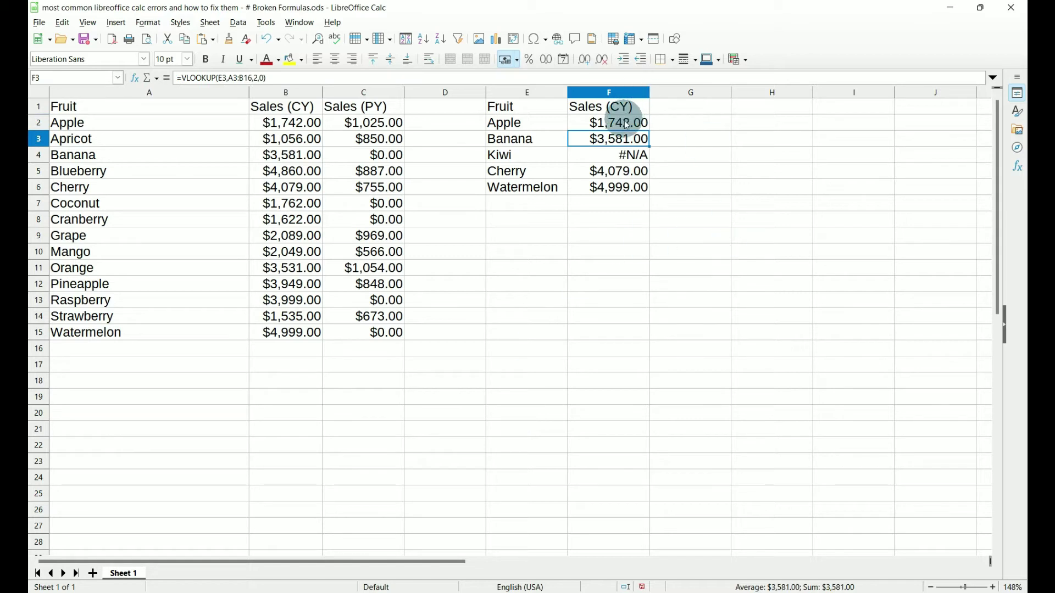
Fill the IFNA formula down to F6 and check that Kiwi shows FRUIT NOT IN LIST
left_click(648, 128)
left_click_drag(650, 129, 646, 195)
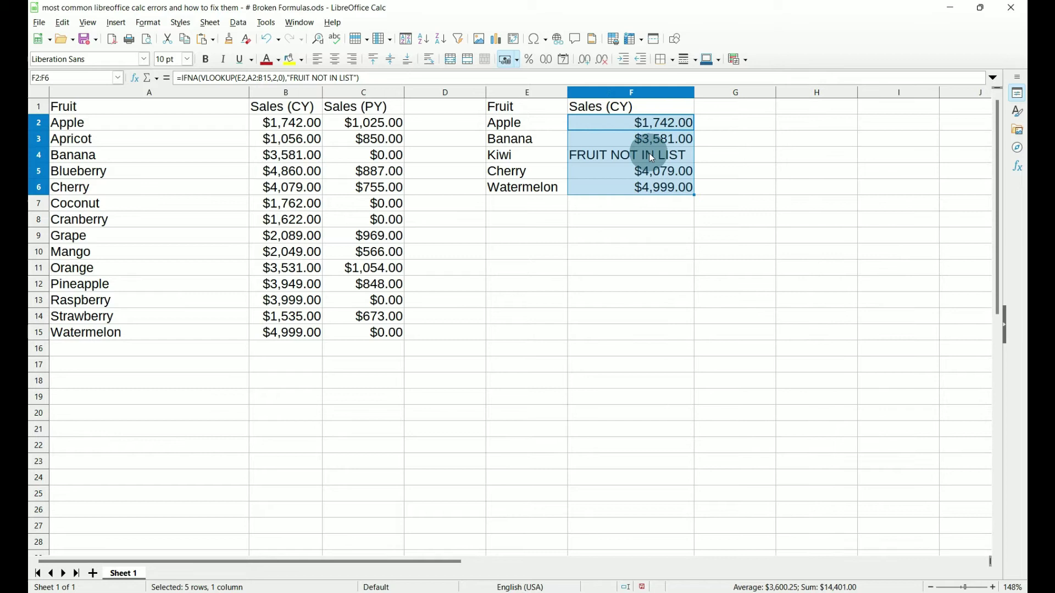
left_click(652, 160)
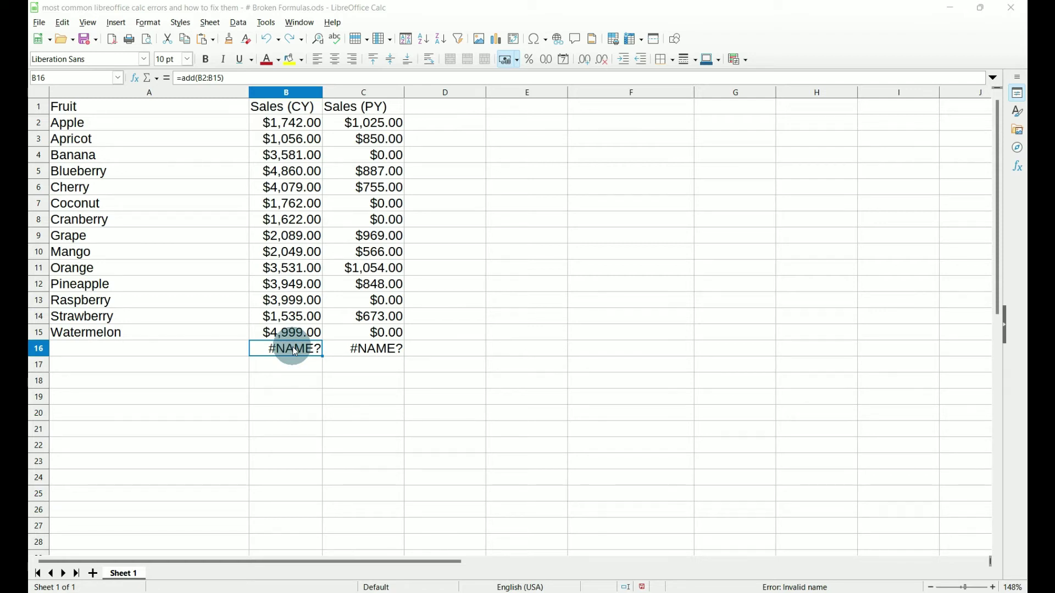
Replace the invalid 'add' with SUM in B16, giving a $40,853.00 total
double_click(292, 347)
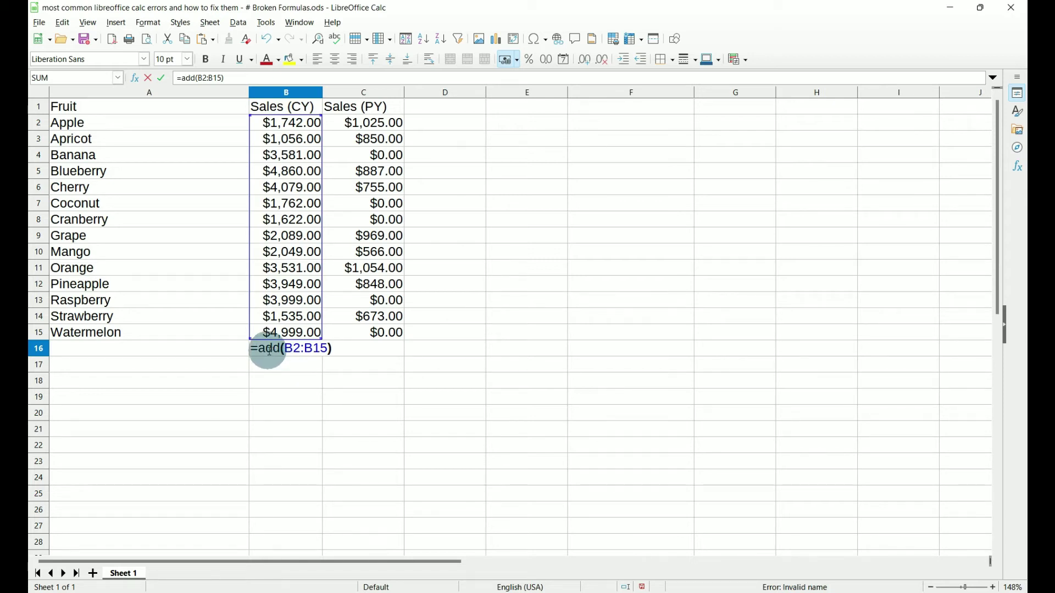
double_click(270, 350)
type("SUM")
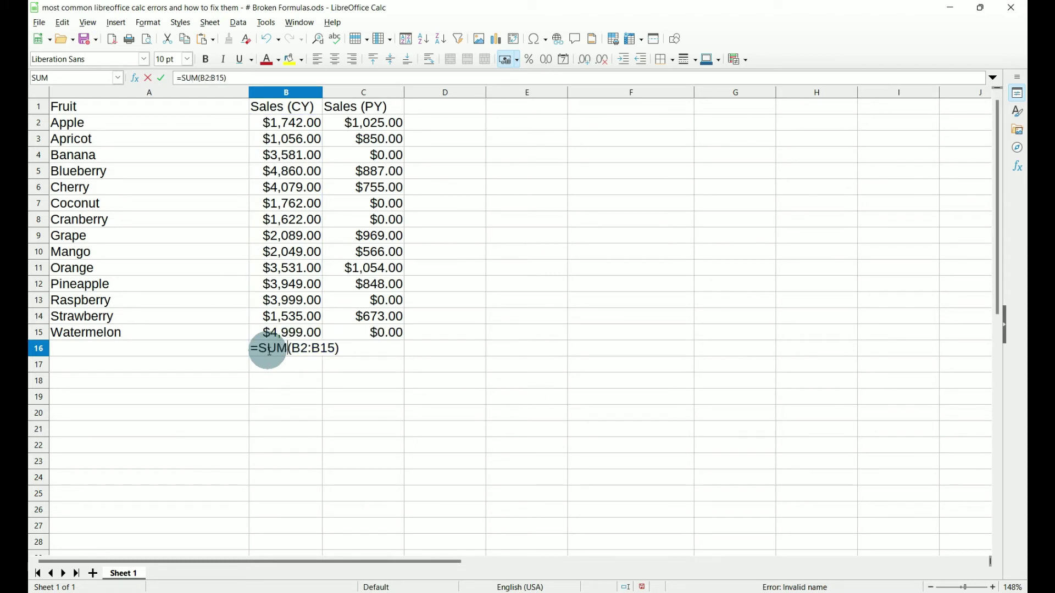
key("Return")
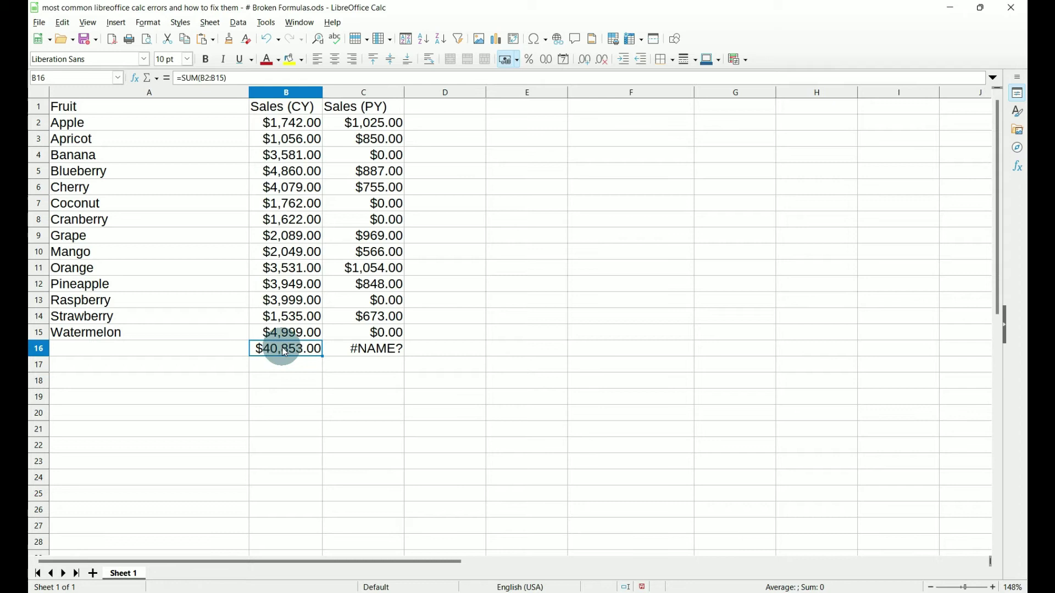
Copy the SUM total across to C16, showing $7,627.00 for Sales (PY)
left_click(377, 357)
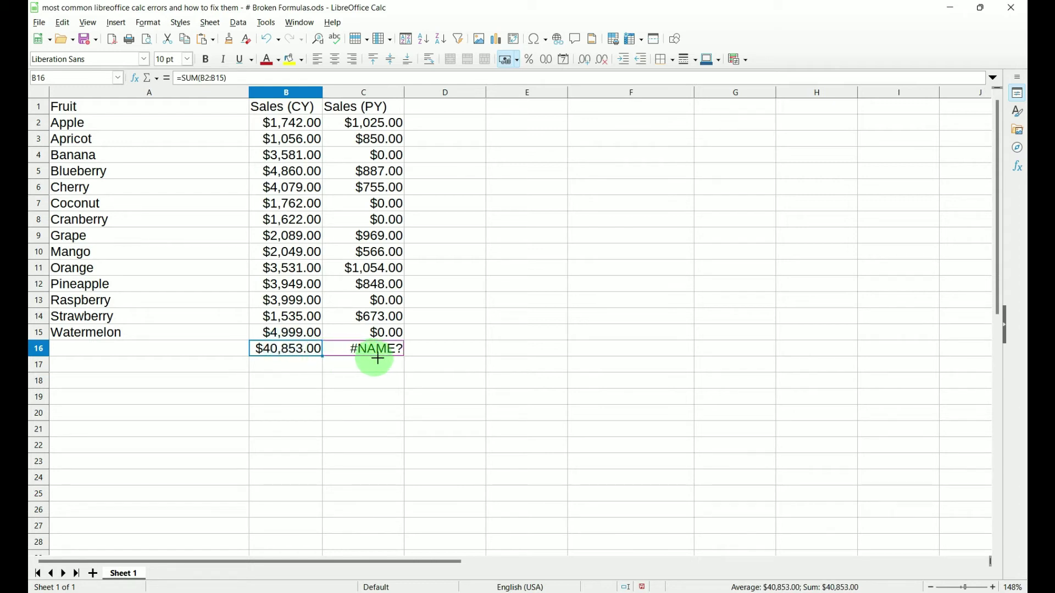
left_click_drag(377, 358, 377, 355)
left_click(395, 352)
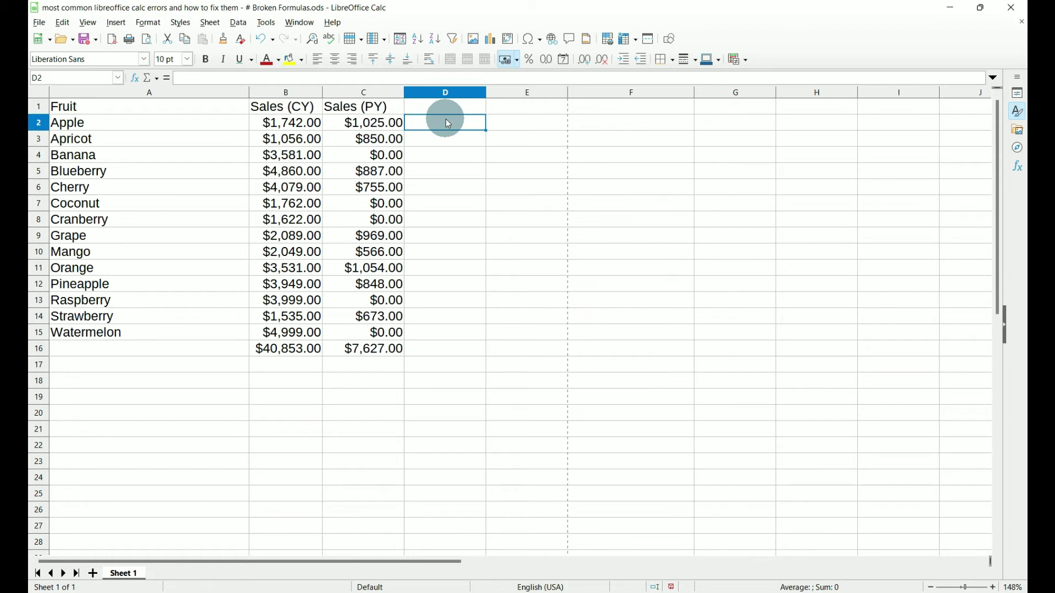
Enter =C2^500 in D2, which produces #NUM!
type("=")
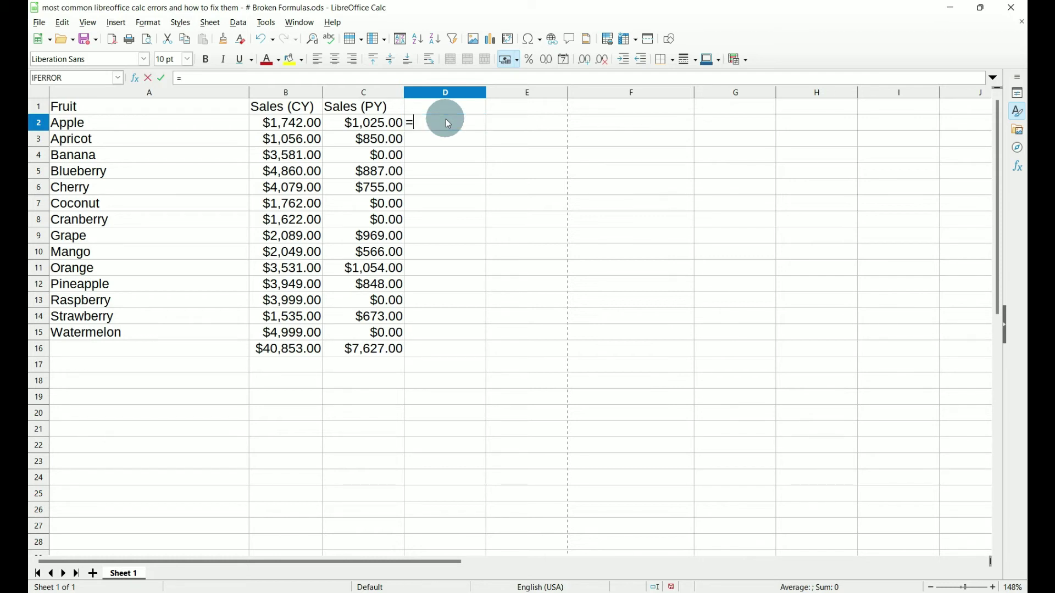
left_click(374, 123)
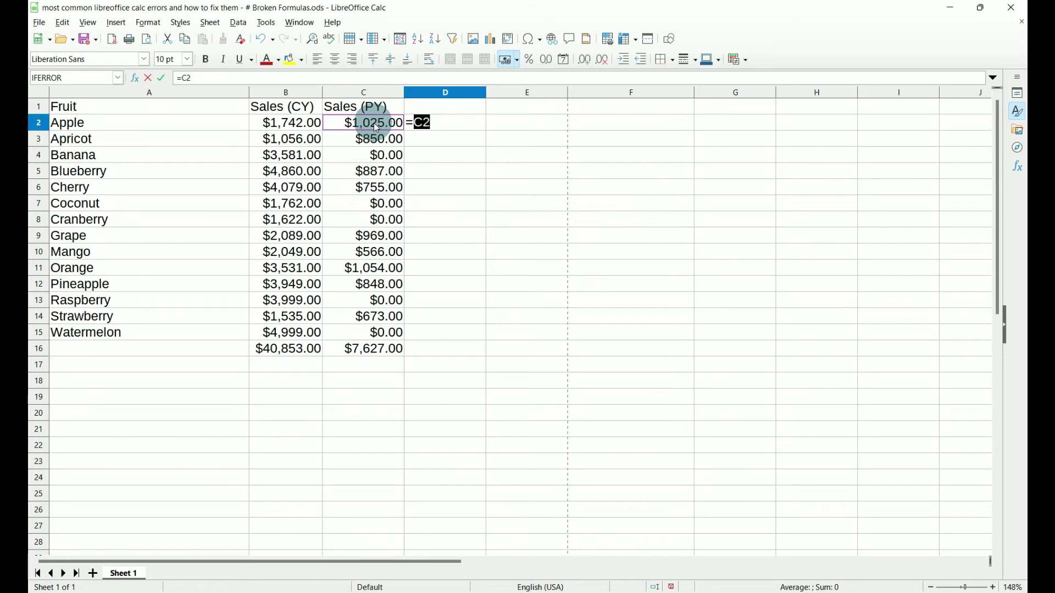
type("^500")
key("Return")
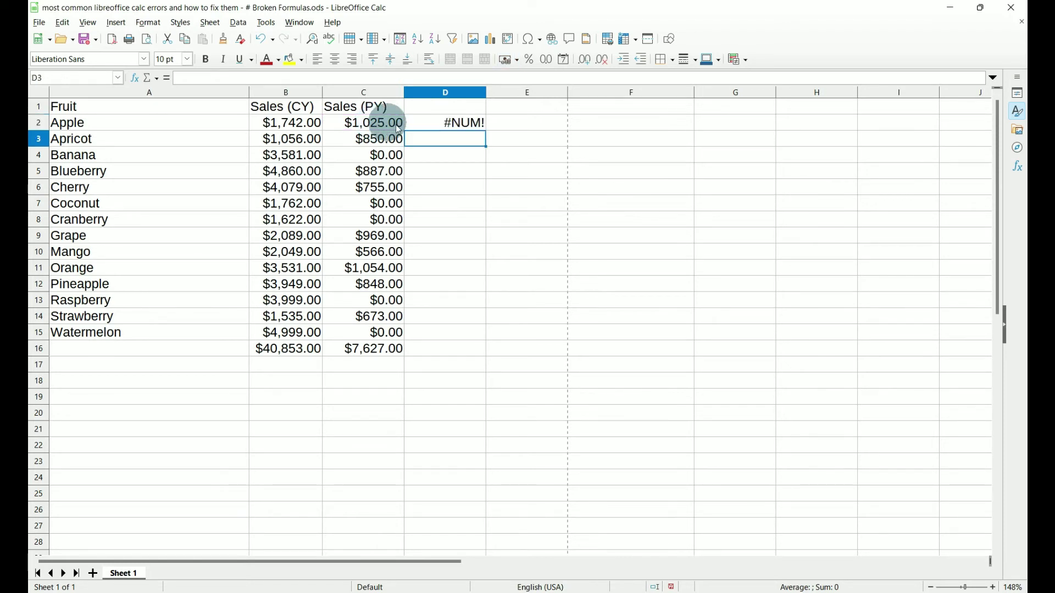
Change the D2 formula to =C2*500, giving $512,500.00
left_click(440, 126)
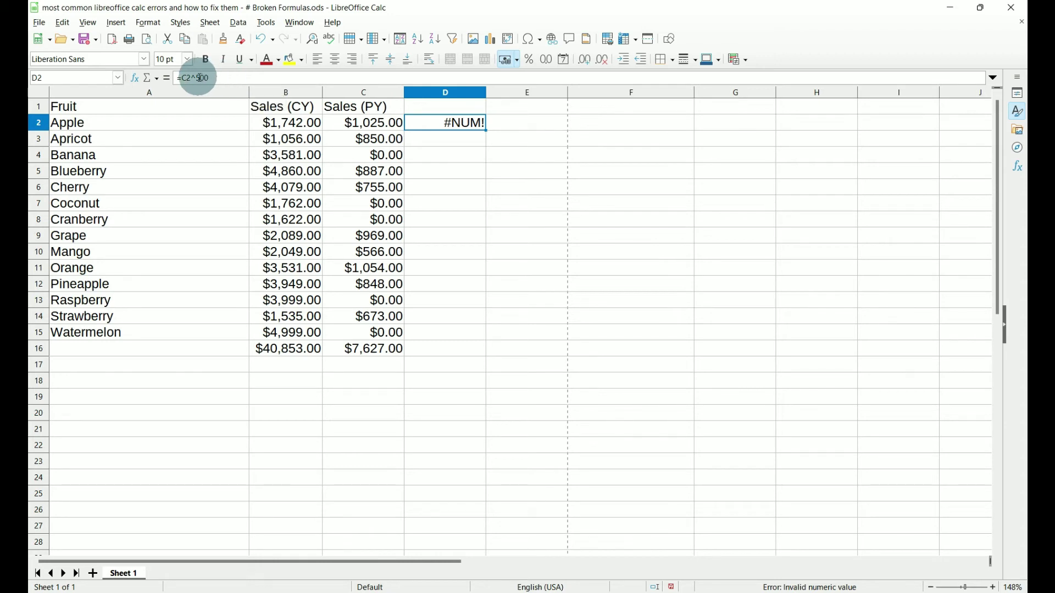
left_click(214, 76)
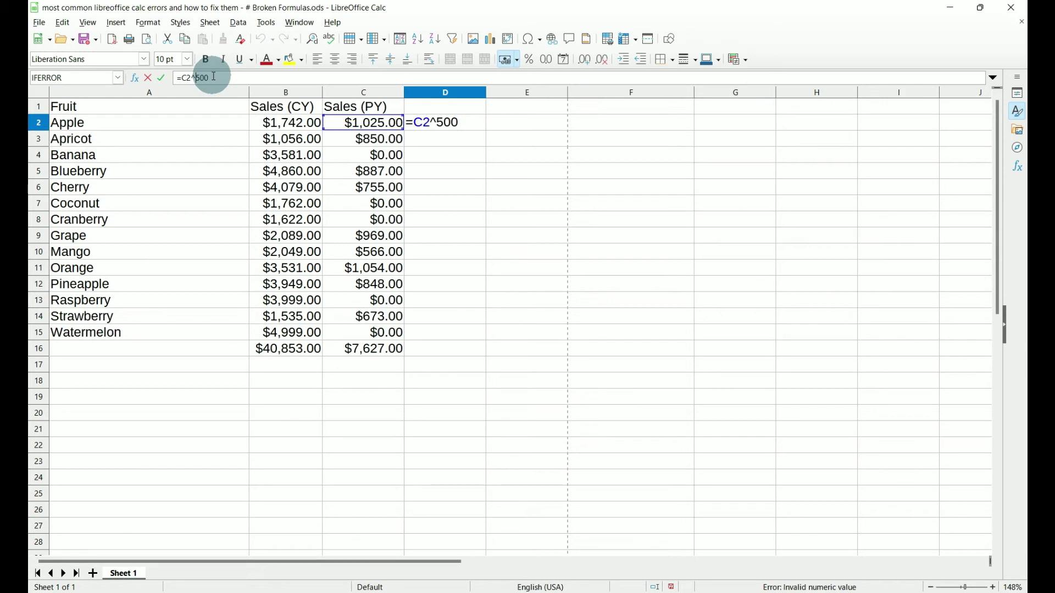
key("BackSpace")
type("*")
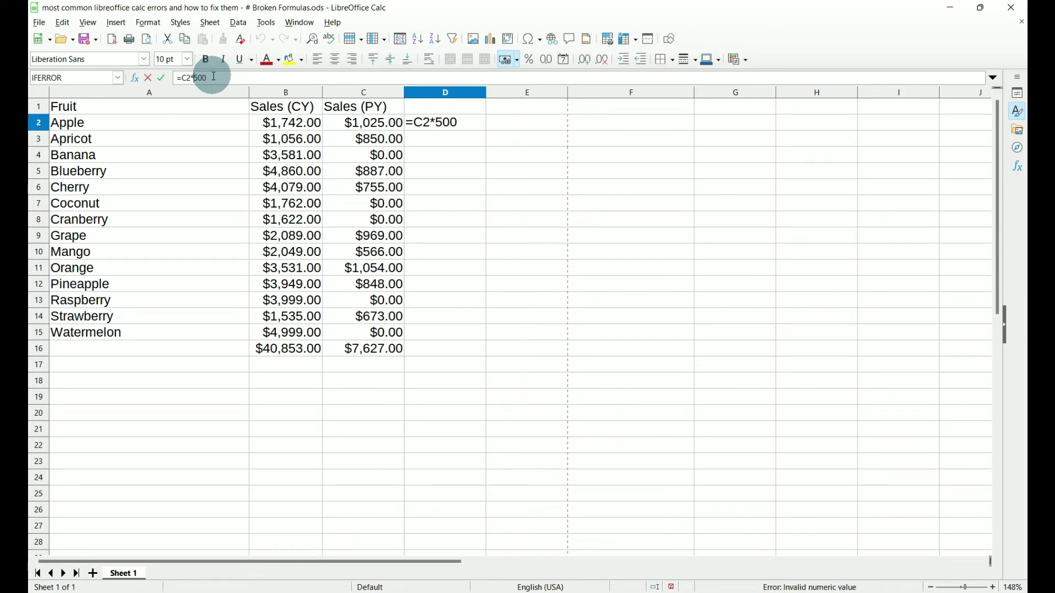
key("Return")
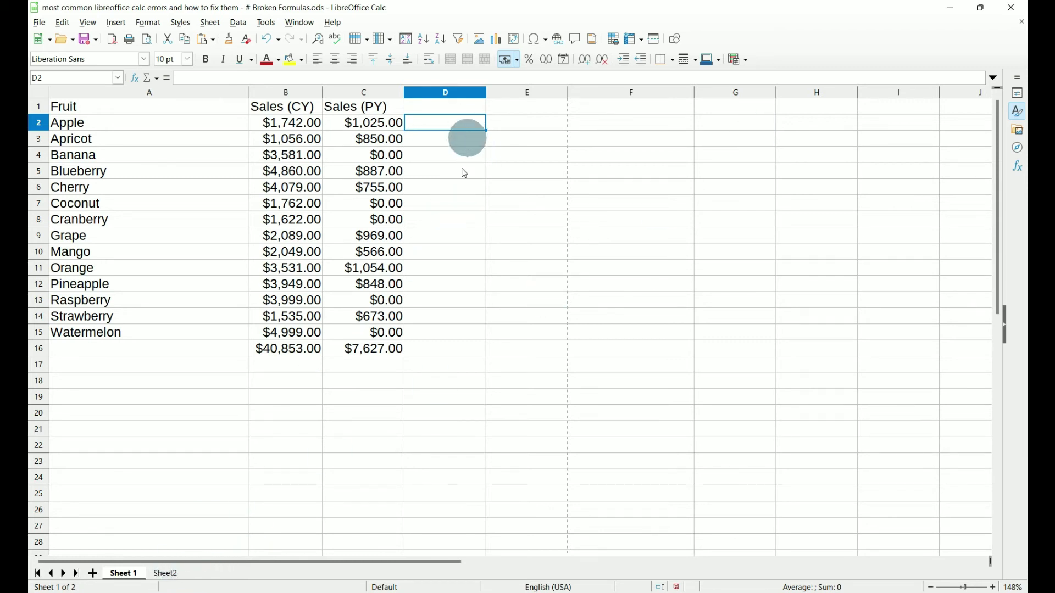
Set Sheet 1's D2 to =$Sheet2.A1, showing $10,000.00
type("=")
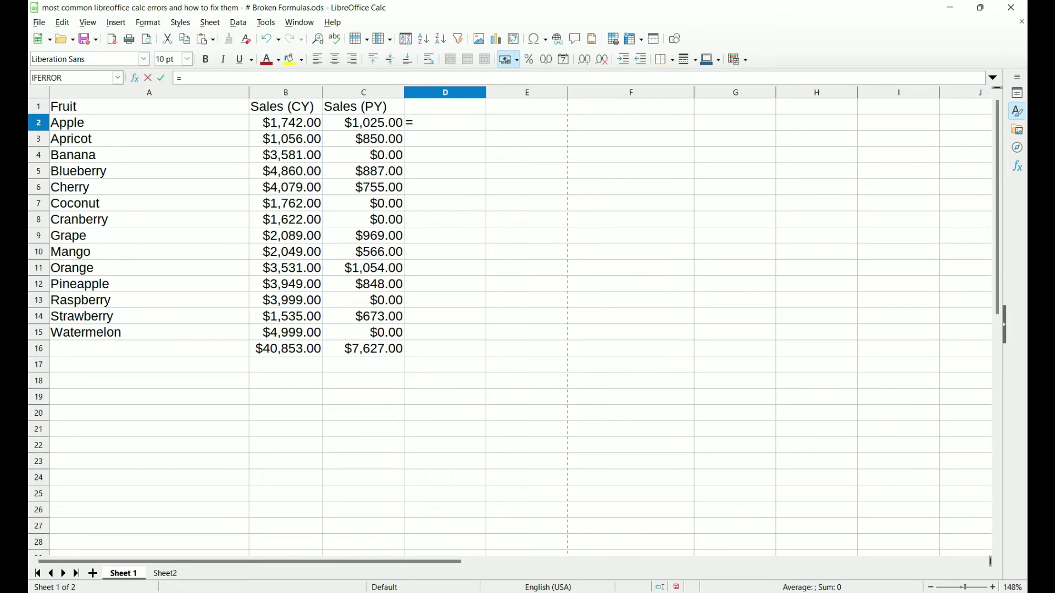
left_click(165, 573)
left_click(88, 106)
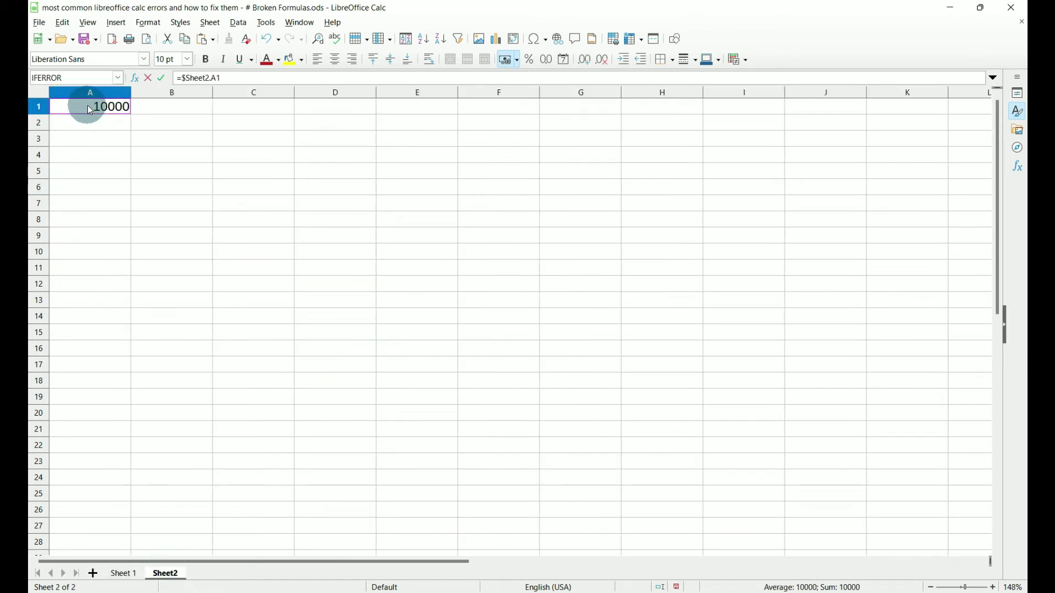
key("Return")
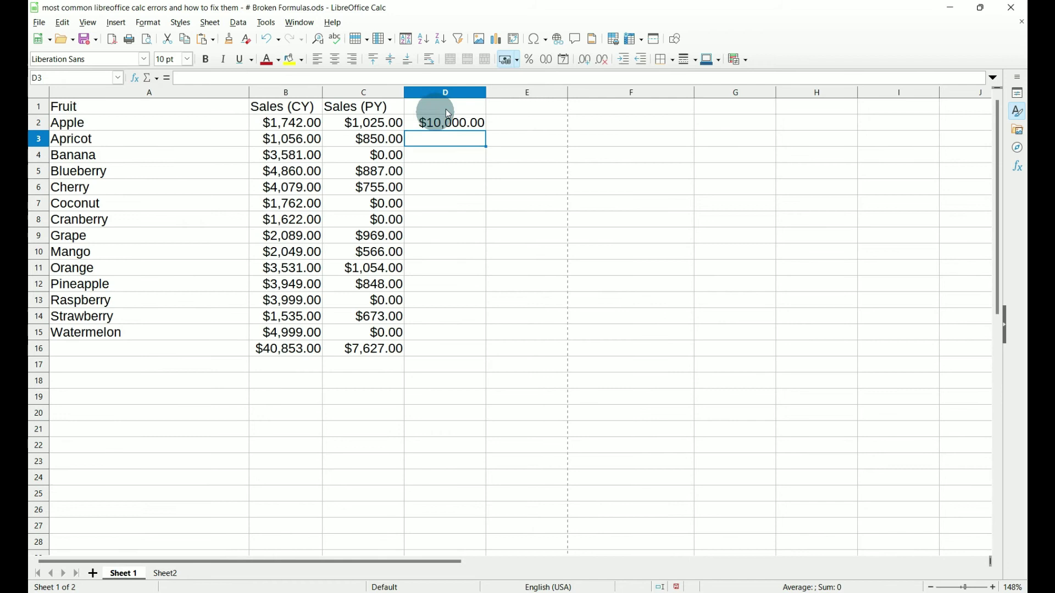
left_click(446, 124)
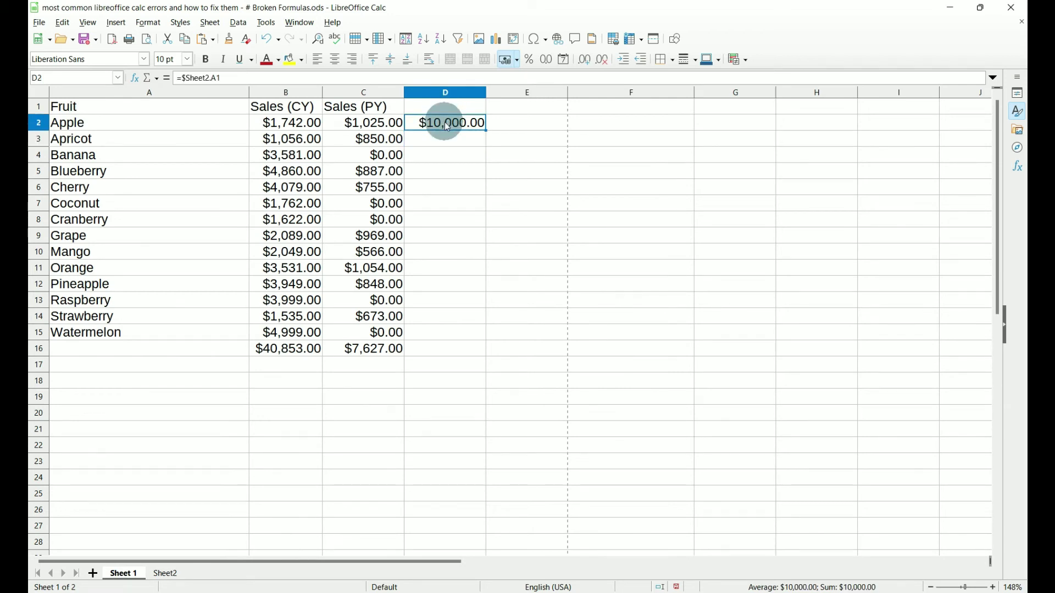
Delete column A on Sheet2 and see D2 on Sheet 1 turn into #REF!
left_click(165, 573)
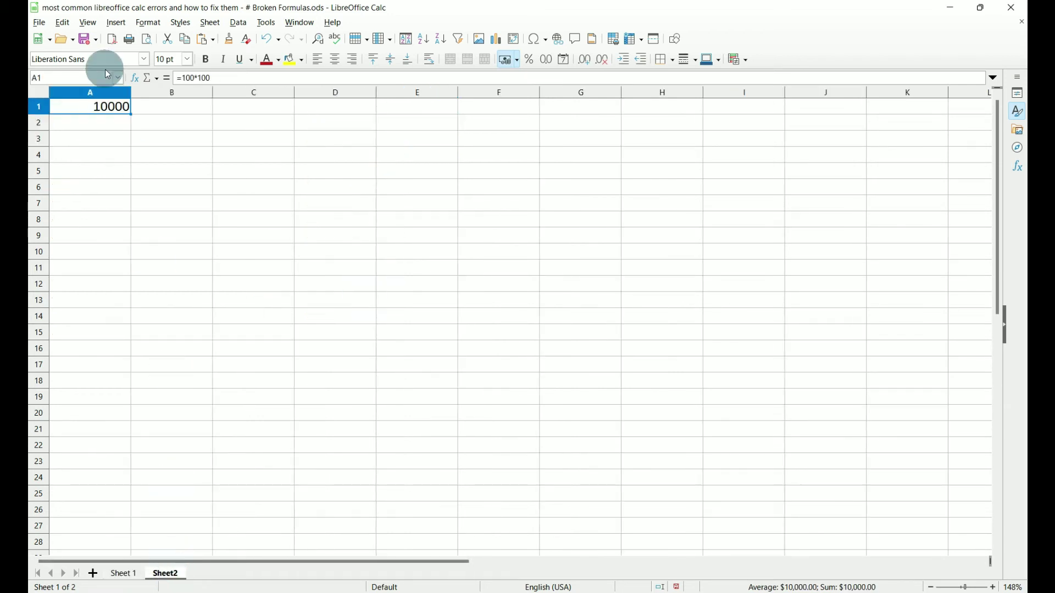
left_click(88, 93)
right_click(88, 93)
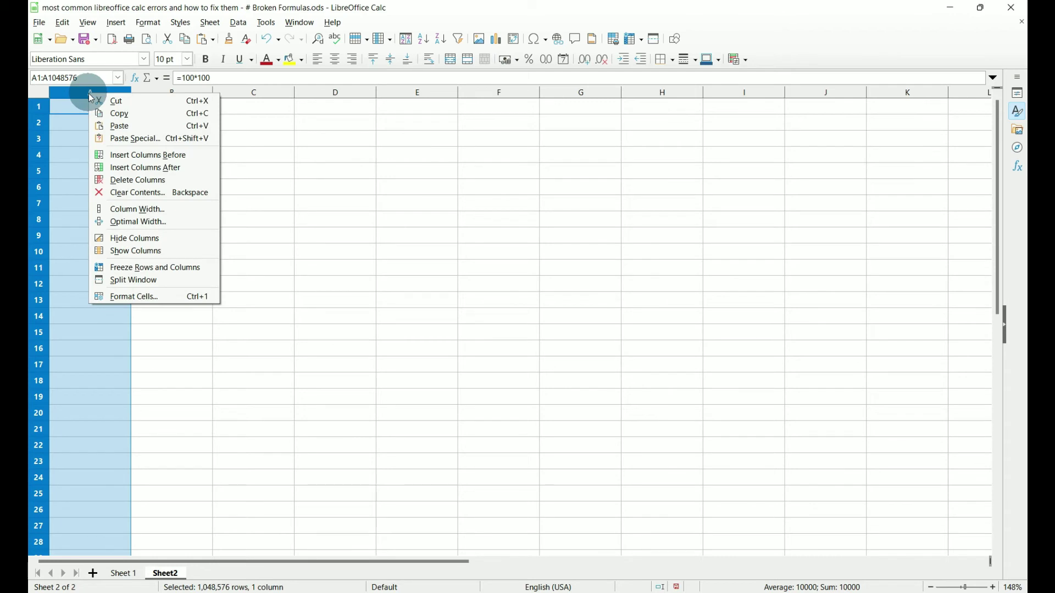
left_click(138, 181)
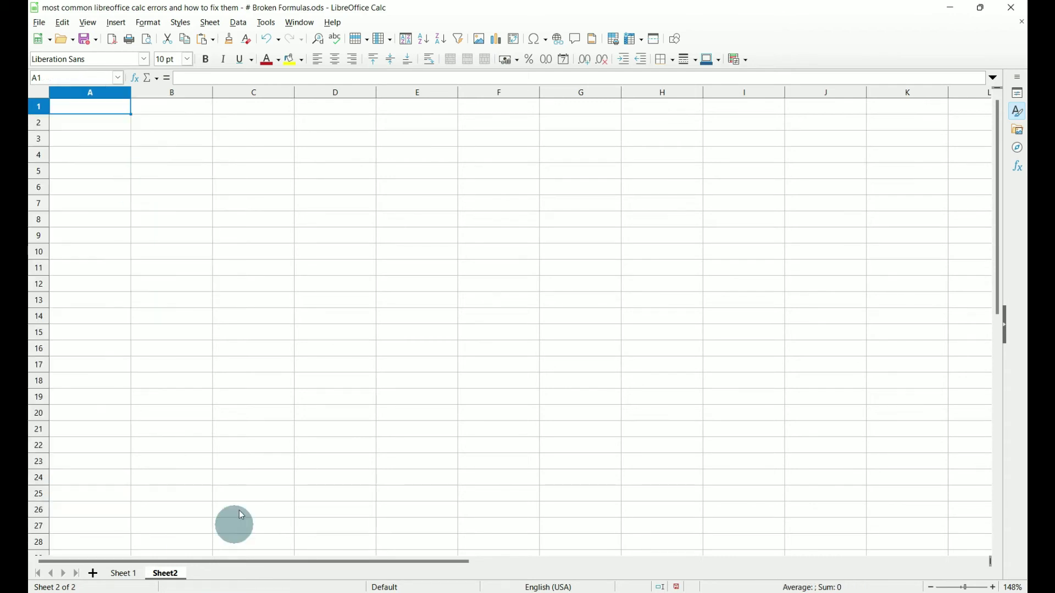
left_click(119, 575)
left_click(441, 126)
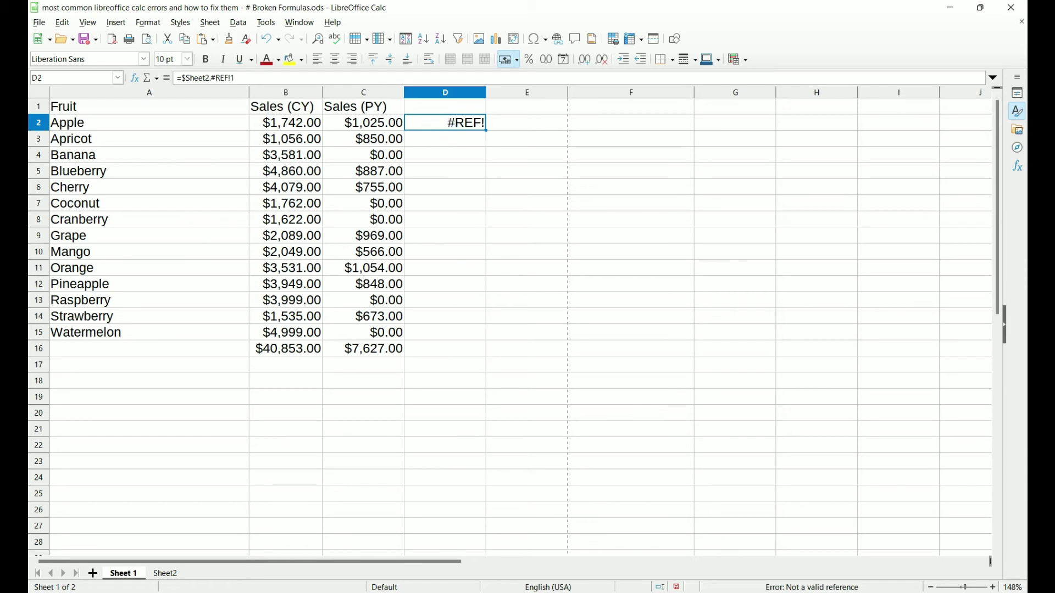
Undo the column deletion on Sheet2 so D2 shows $10,000.00 again
left_click(167, 575)
key("ctrl+z")
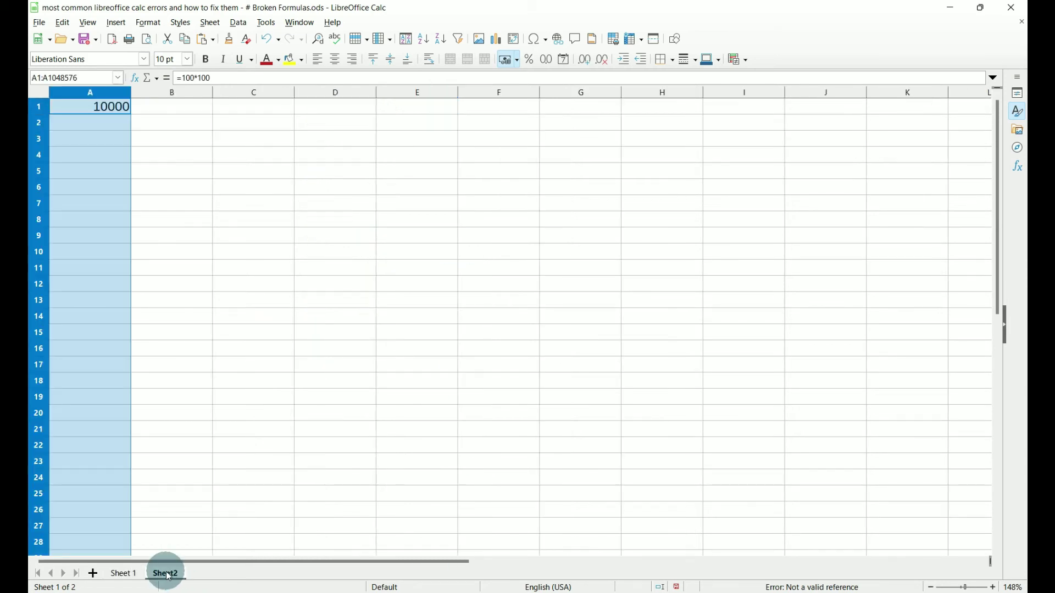
left_click(122, 575)
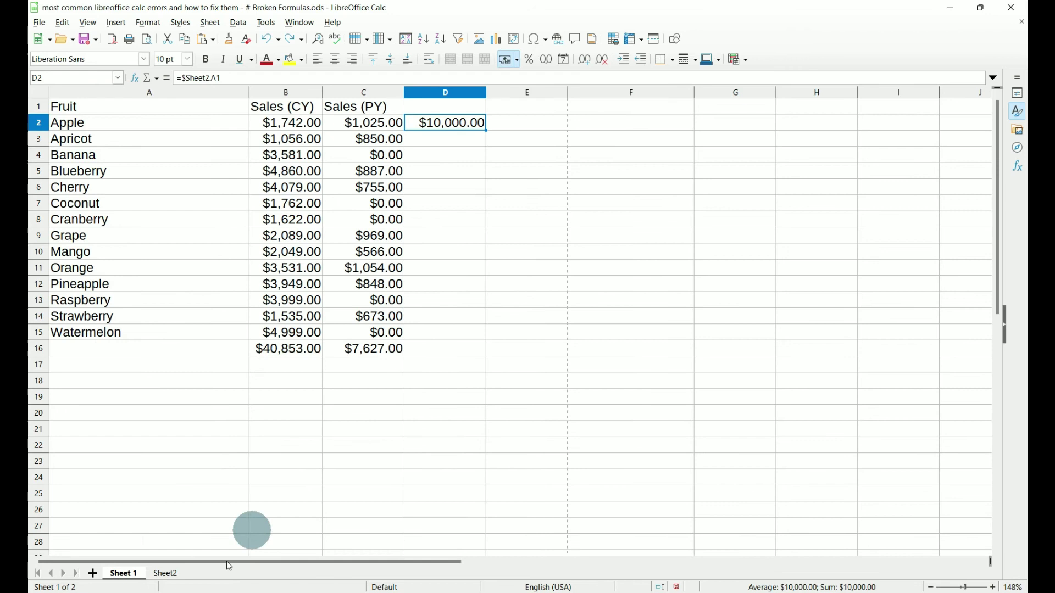
Delete Sheet2 and confirm, leaving only Sheet 1 in the workbook
left_click(166, 574)
right_click(168, 575)
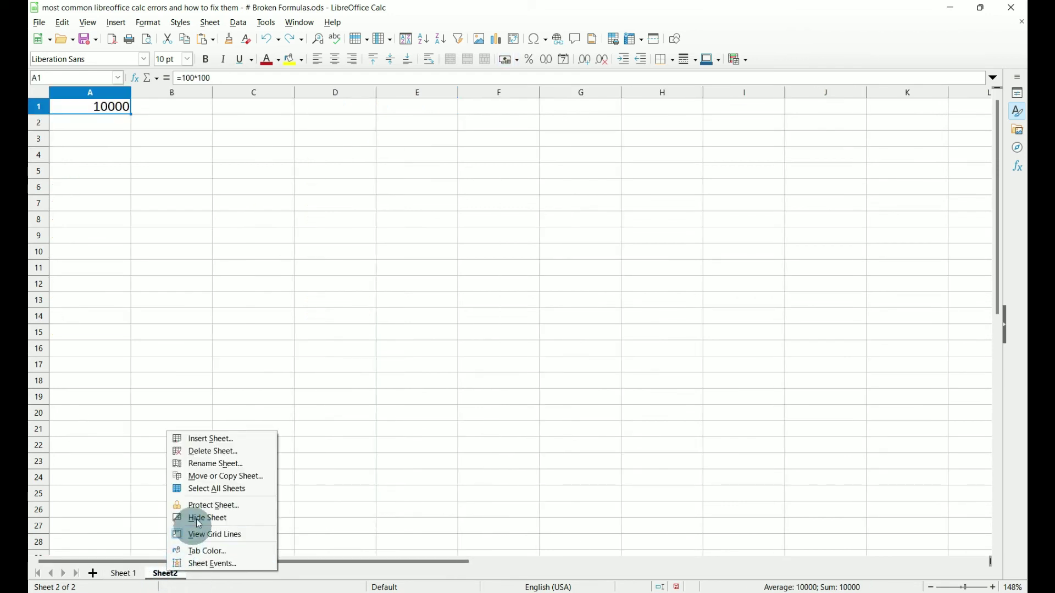
left_click(213, 452)
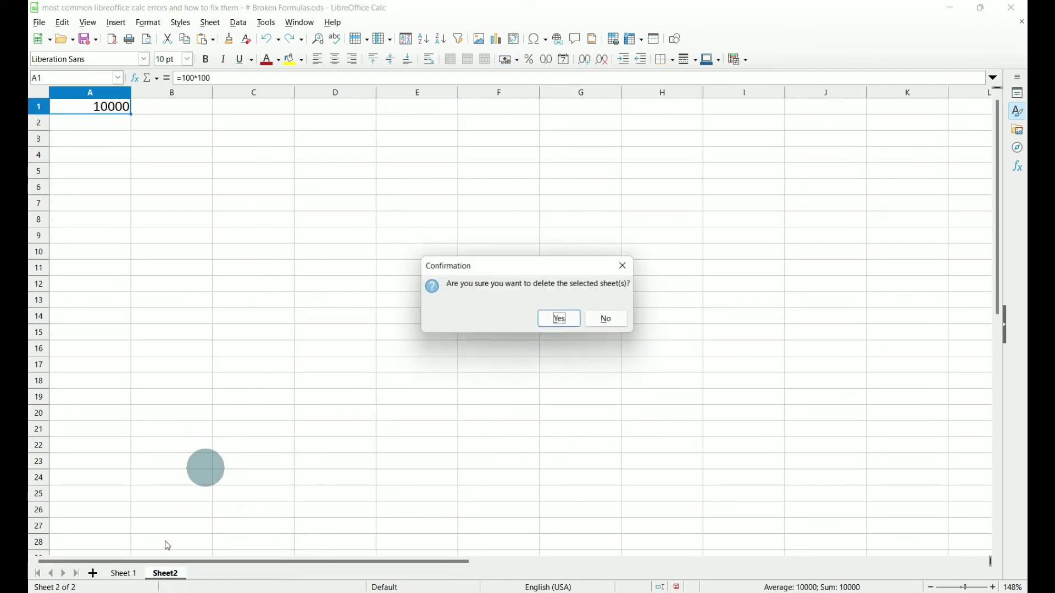
left_click(566, 318)
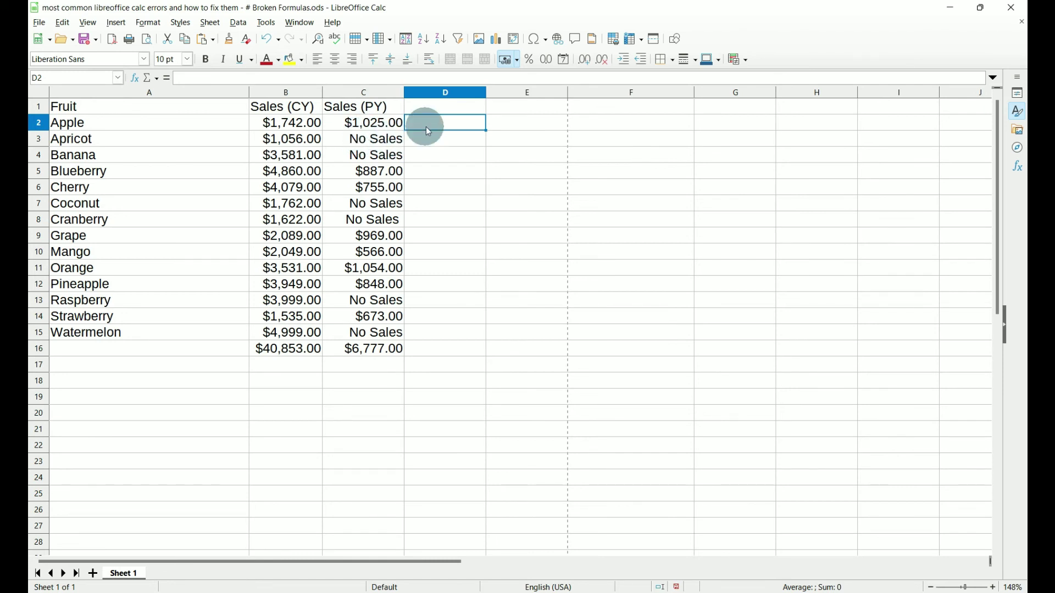
Enter =B2-C2 in D2 and fill it down to row 16
type("=")
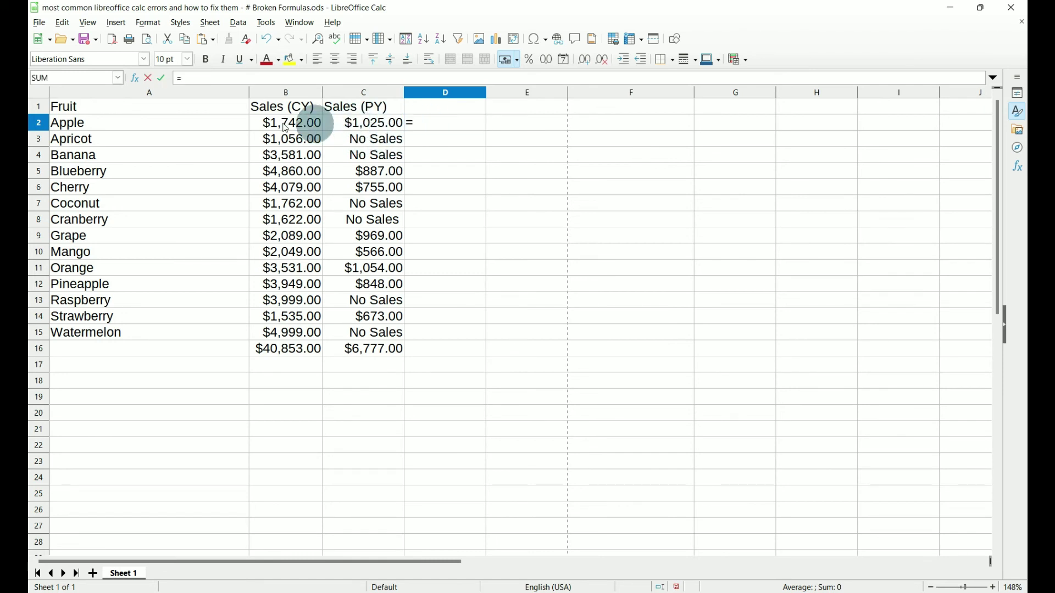
left_click(283, 123)
type("-")
left_click(370, 125)
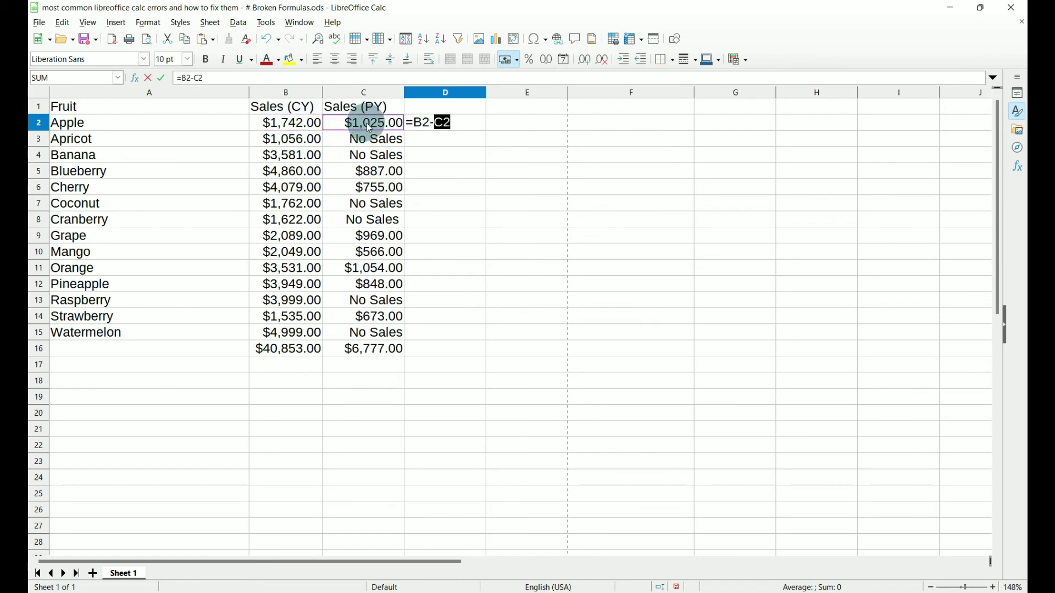
key("Return")
left_click(451, 123)
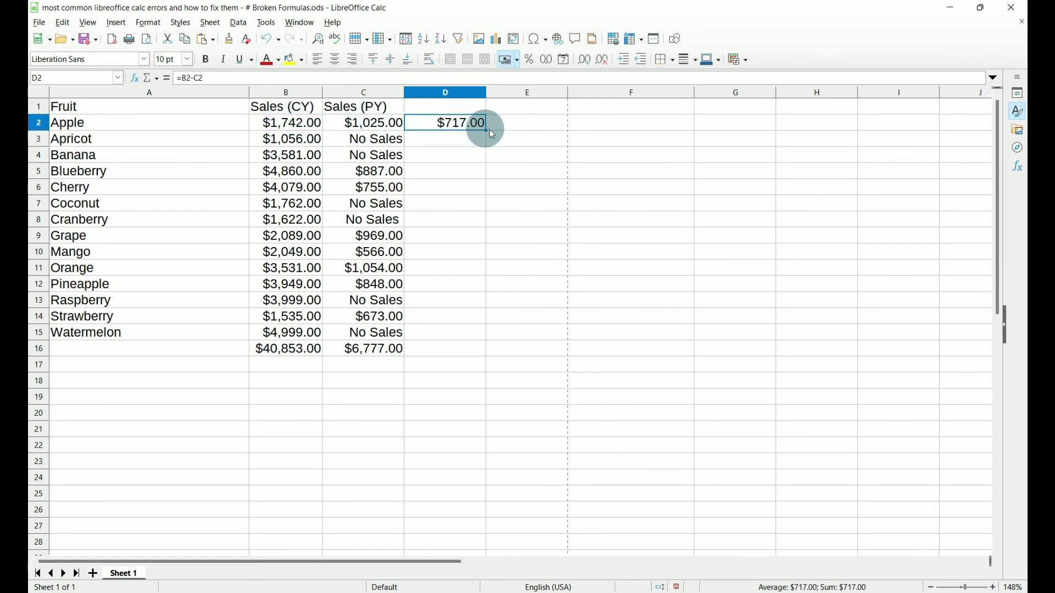
double_click(486, 130)
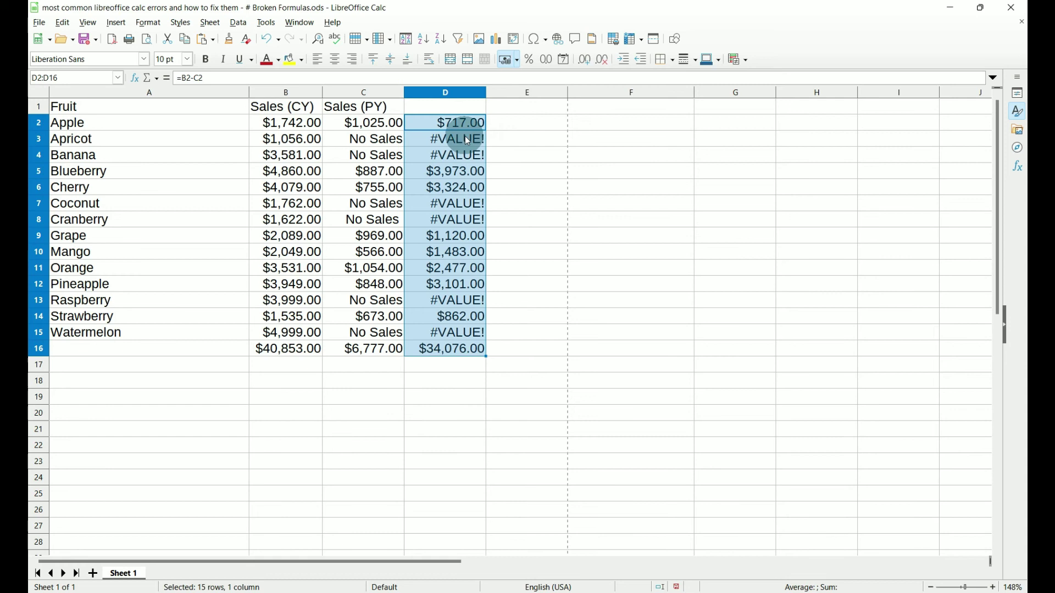
key("Down")
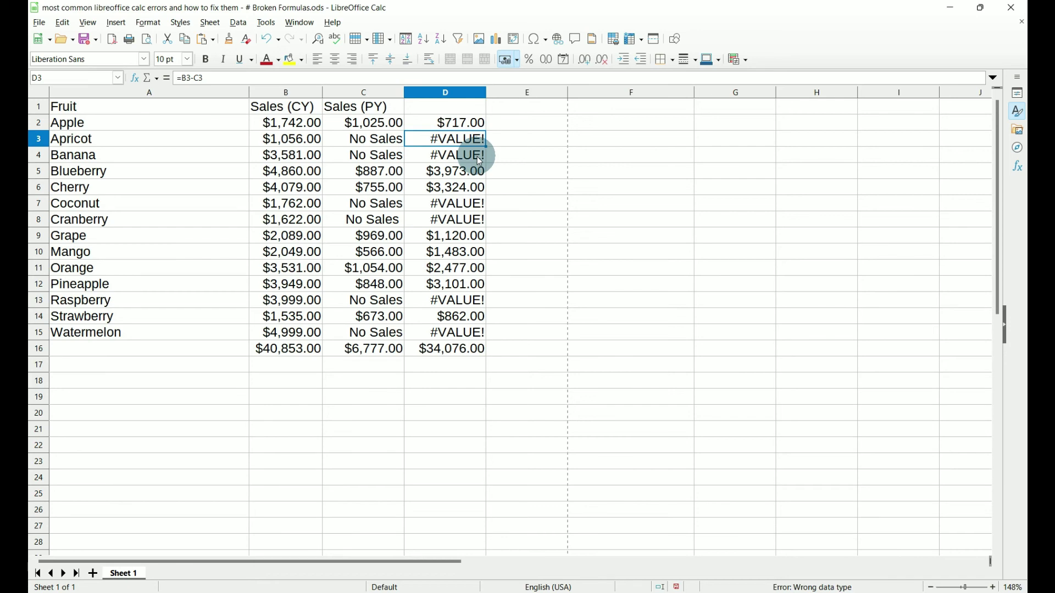
Use Find and Replace to replace every No Sales with 0.00
left_click(64, 23)
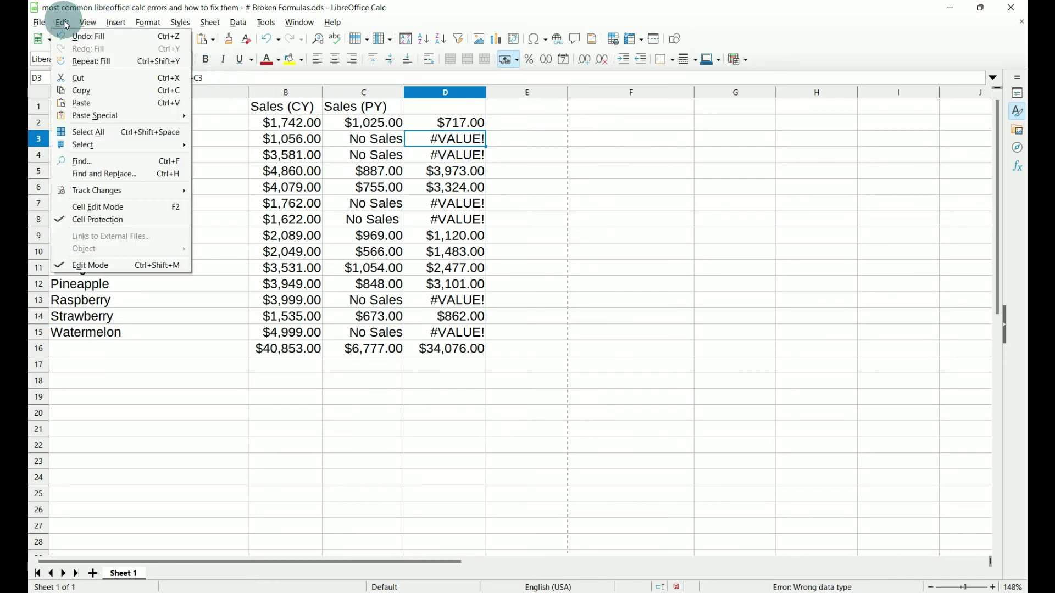
left_click(87, 174)
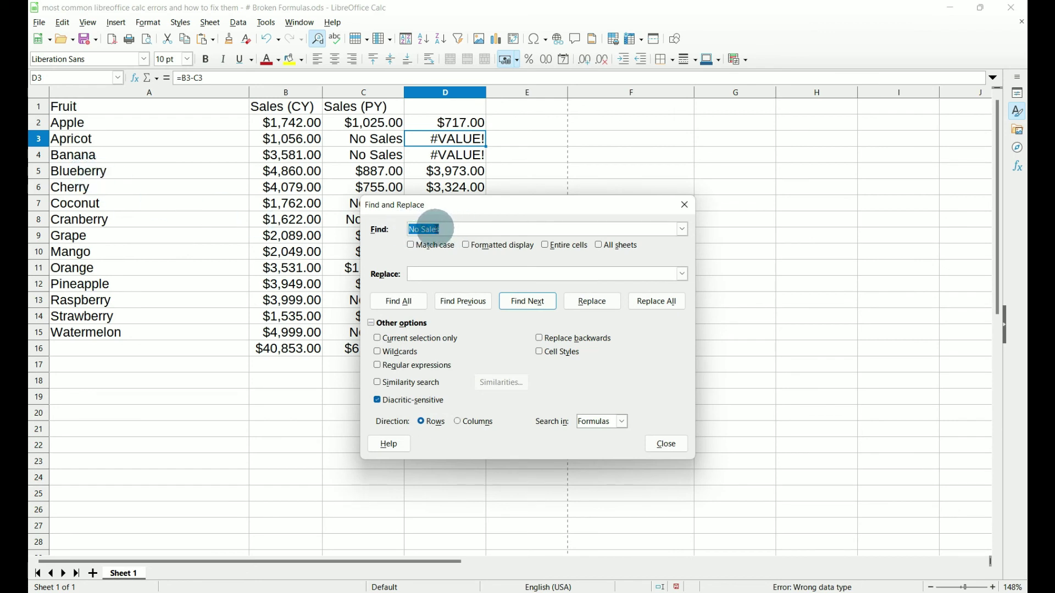
left_click(421, 273)
type("0.00")
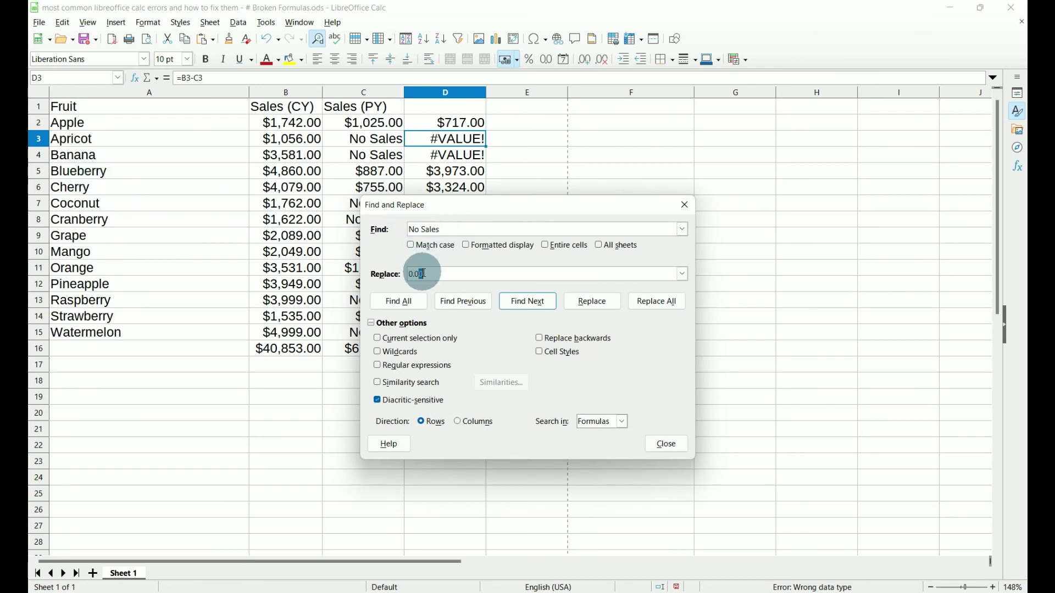
key("Return")
left_click(667, 302)
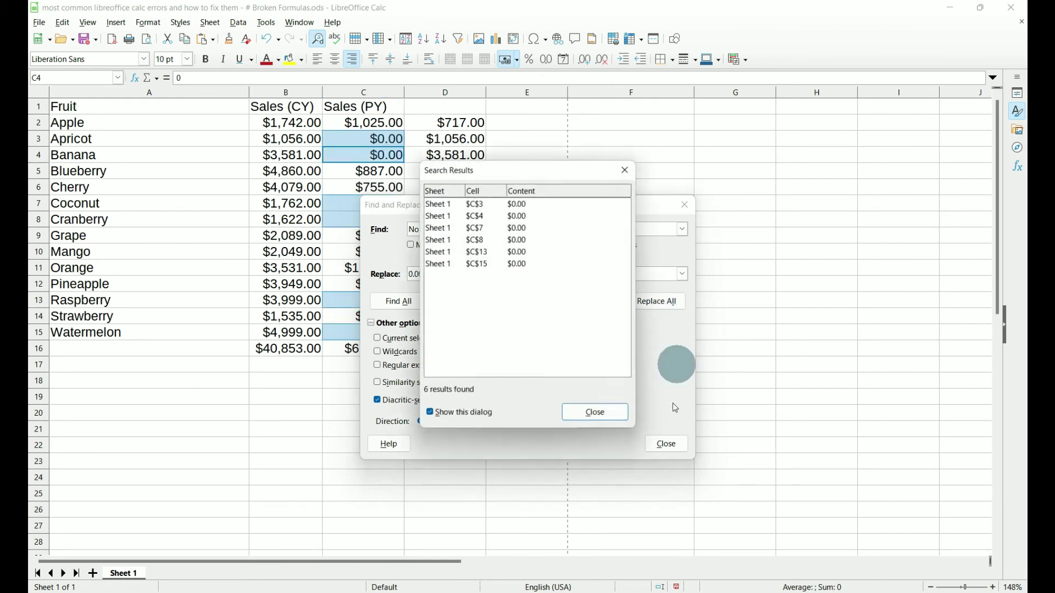
left_click(605, 413)
left_click(665, 444)
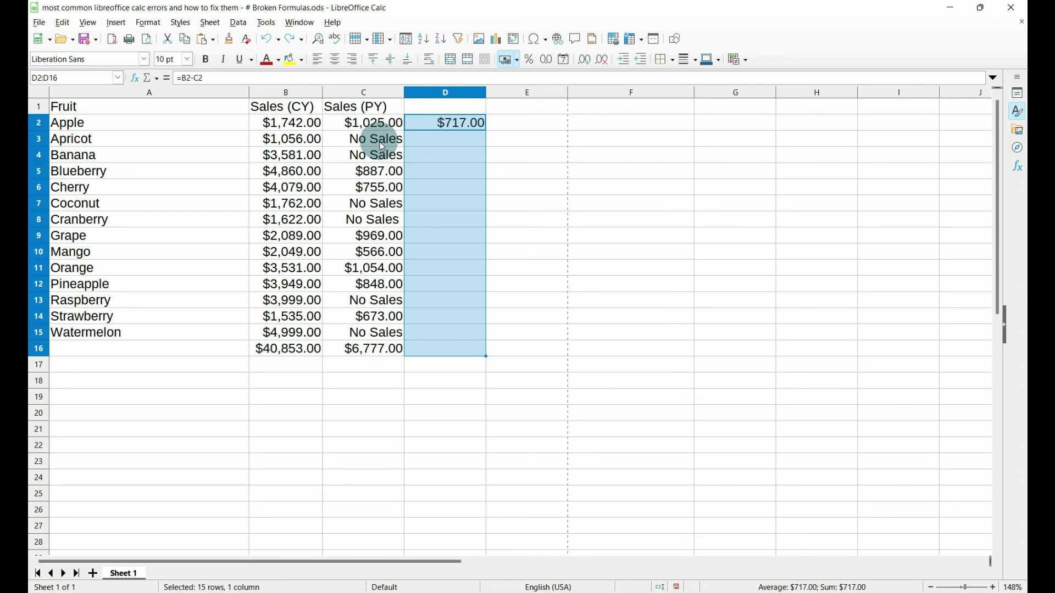
Change D2's formula to =B2-SUM(C2) and fill it down to D16
left_click(467, 123)
left_click(187, 78)
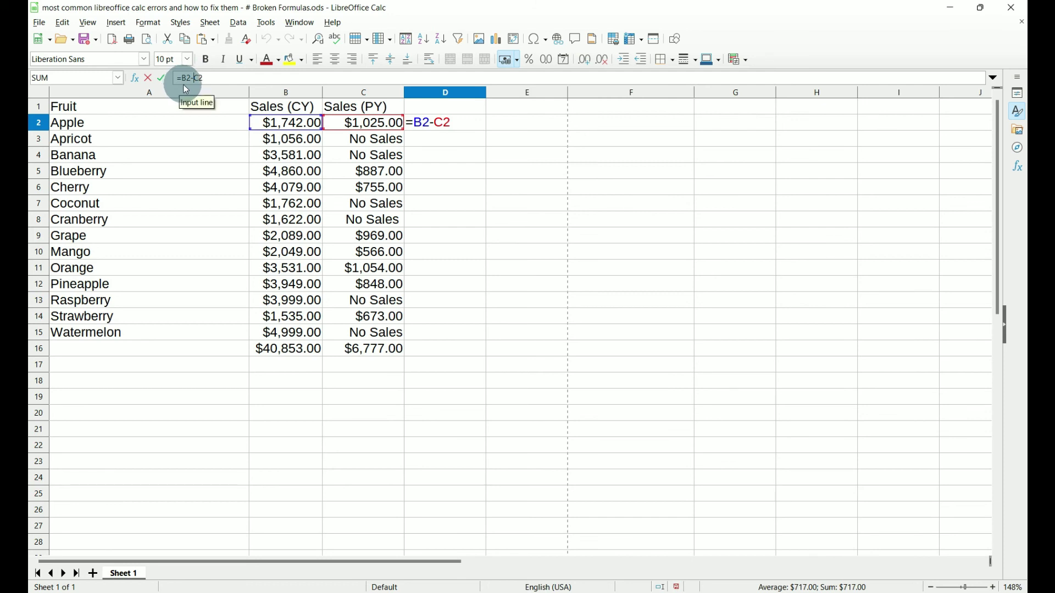
type("SUM")
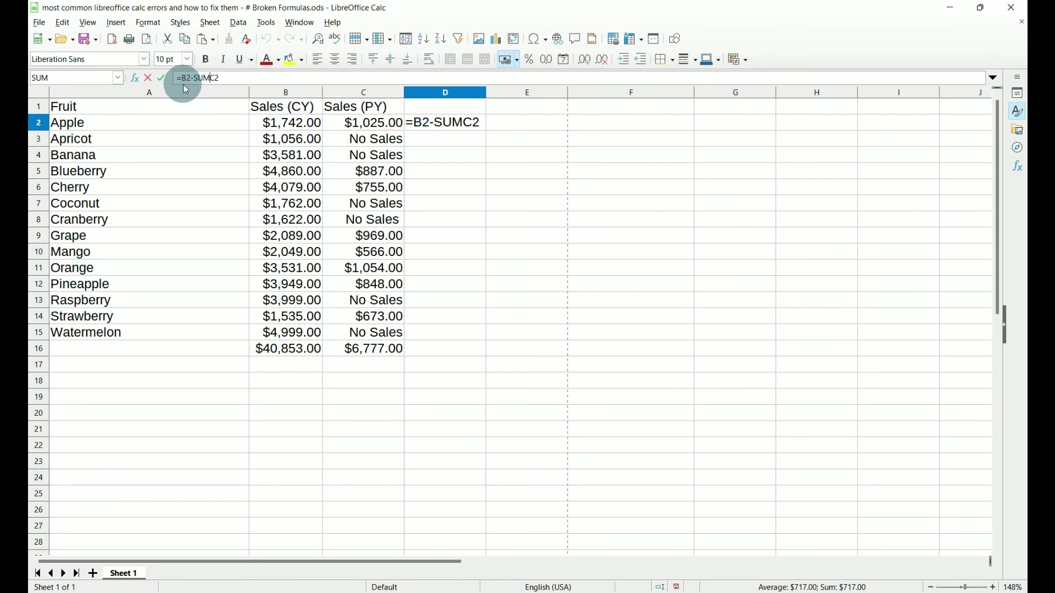
type("(")
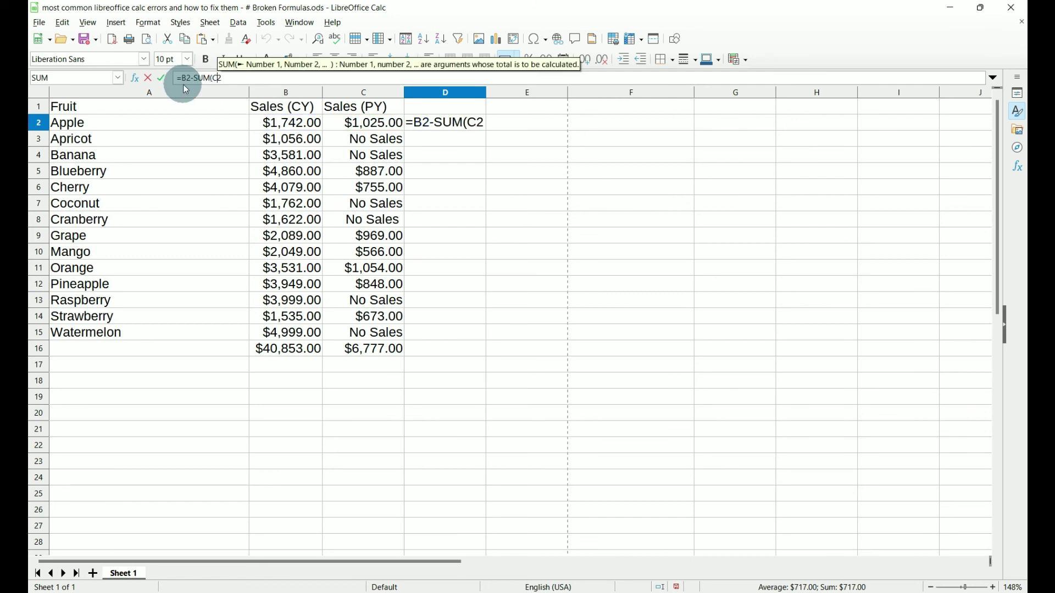
type(")")
key("Return")
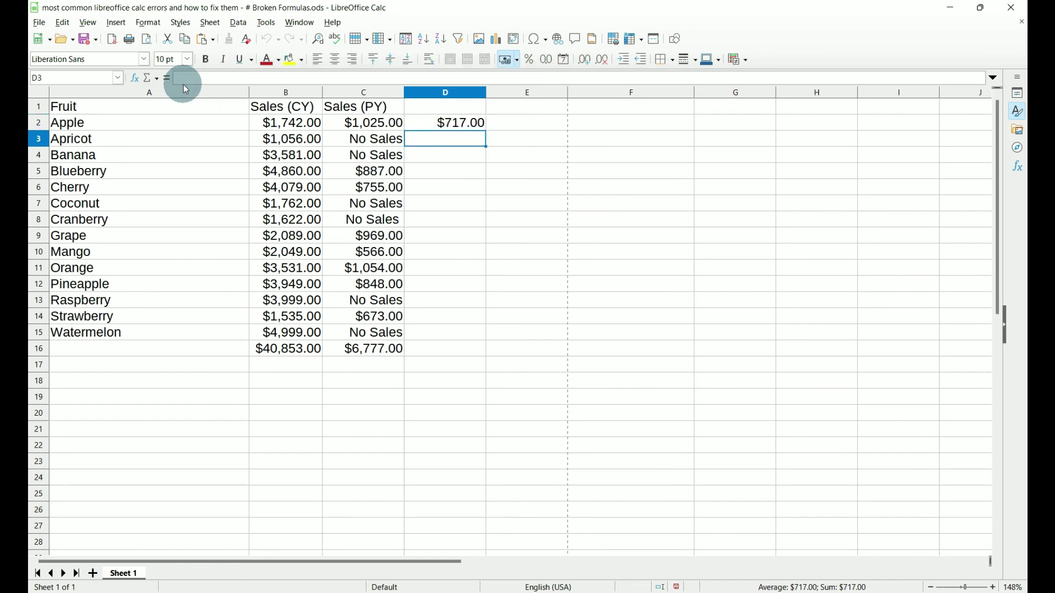
left_click(483, 126)
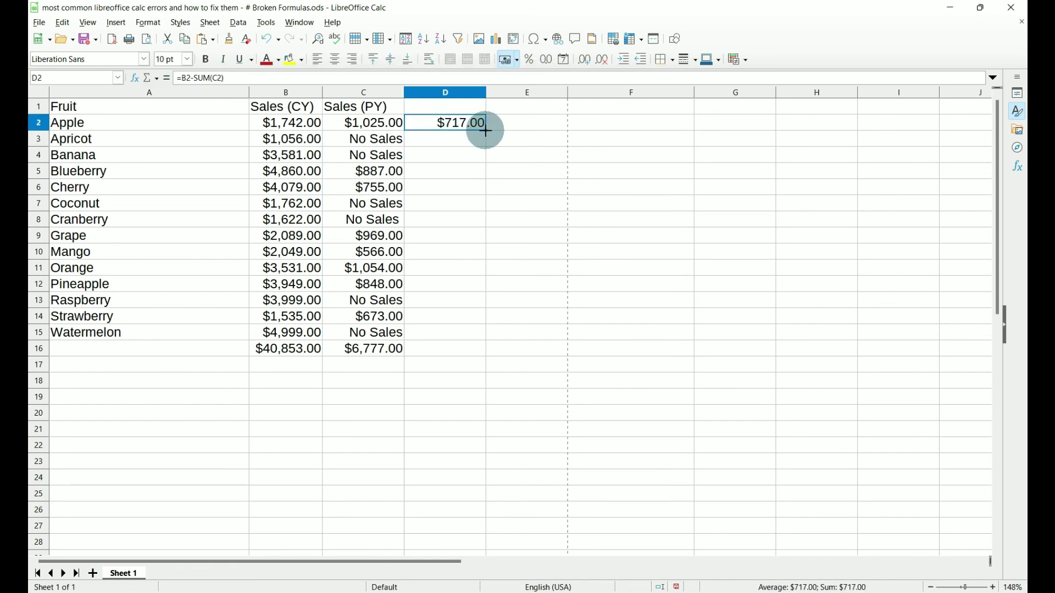
double_click(486, 131)
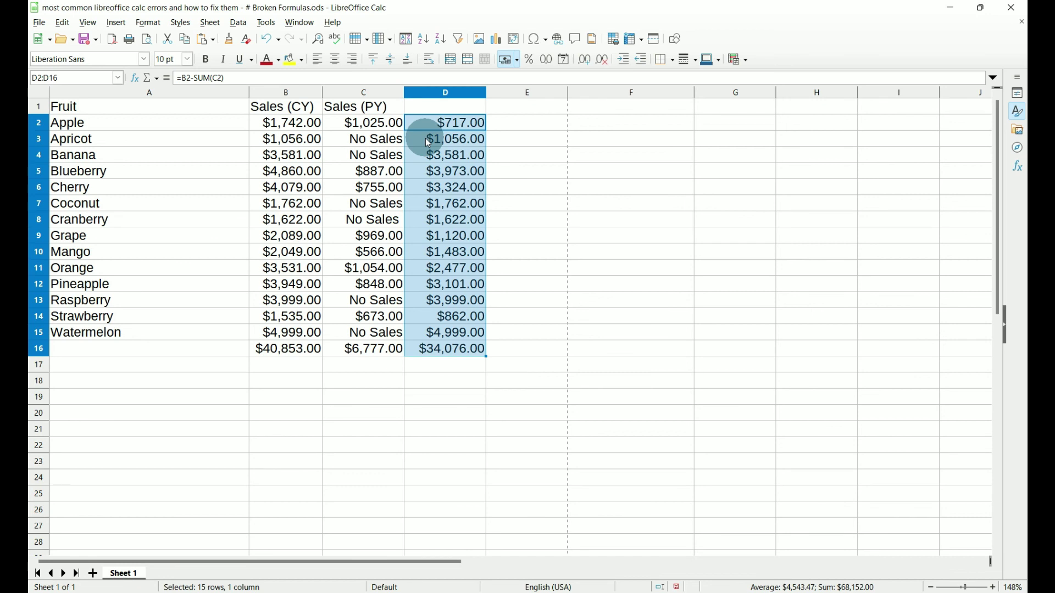